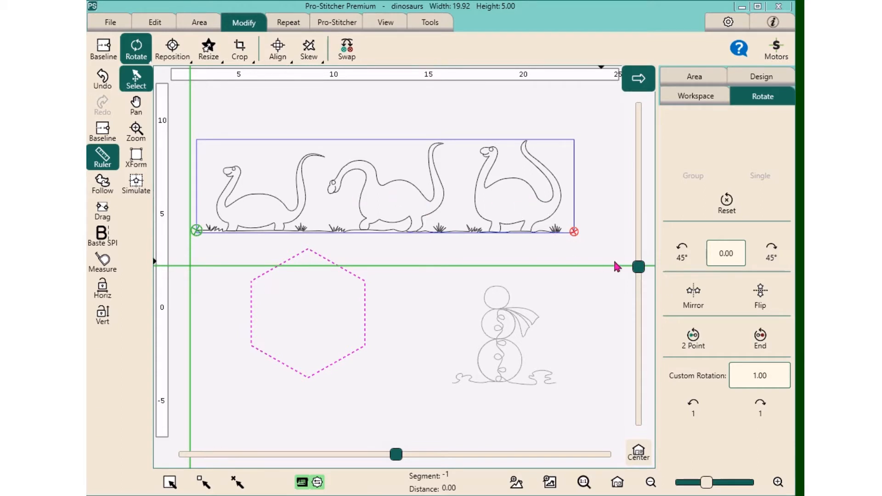
# Try rotating the dinosaurs design 45° counter-clockwise and 45° clockwise, and bring it back to 0°
pyautogui.click(682, 253)
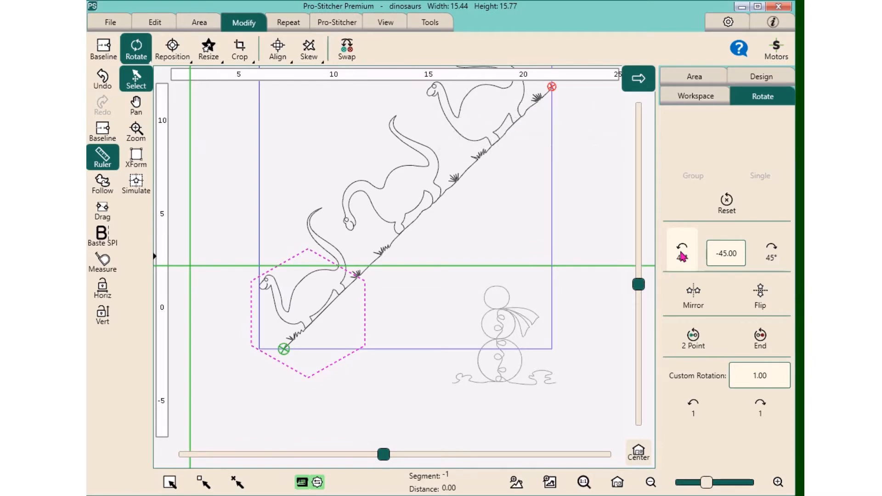
pyautogui.click(771, 252)
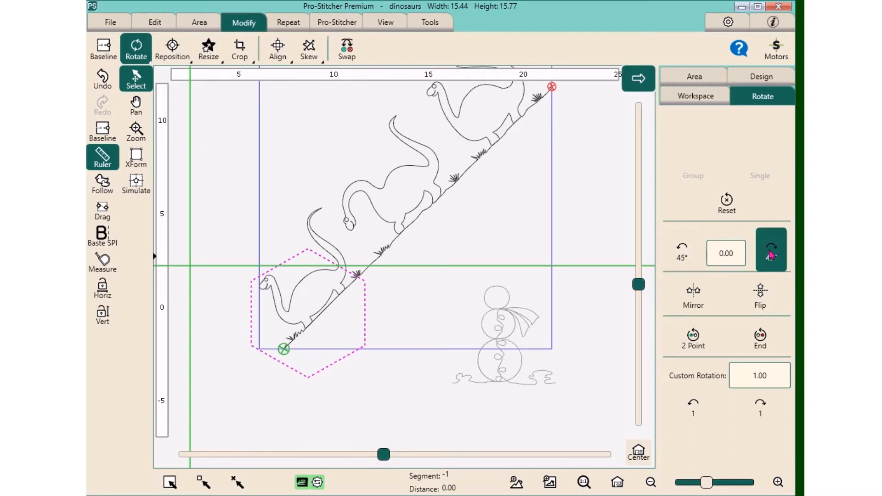
pyautogui.click(771, 252)
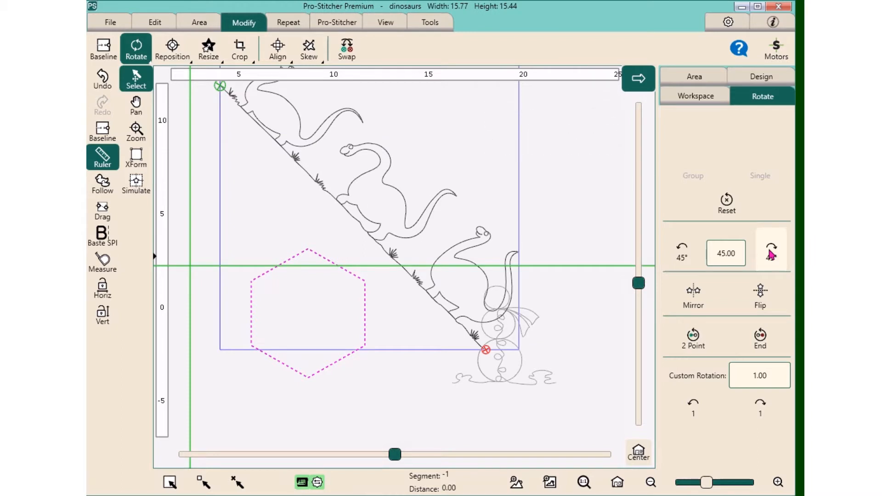
pyautogui.click(681, 252)
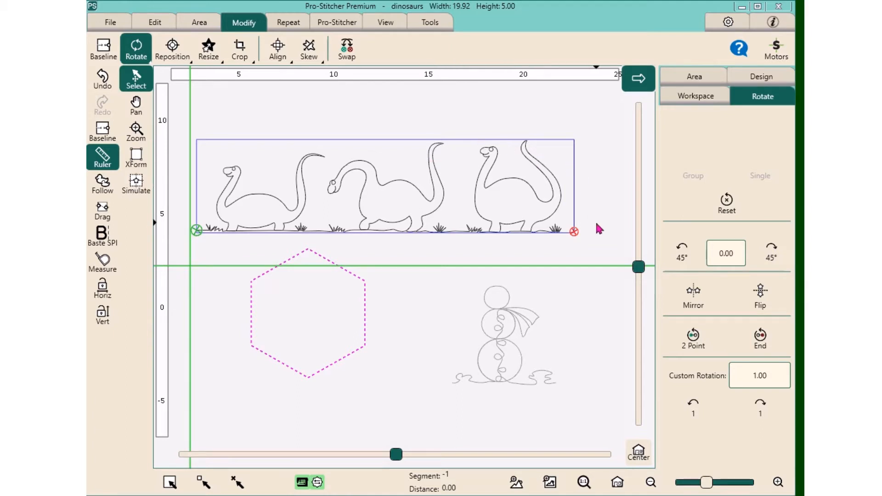
# Set the dinosaurs design's rotation angle to 30° and reset the rotation
pyautogui.click(724, 254)
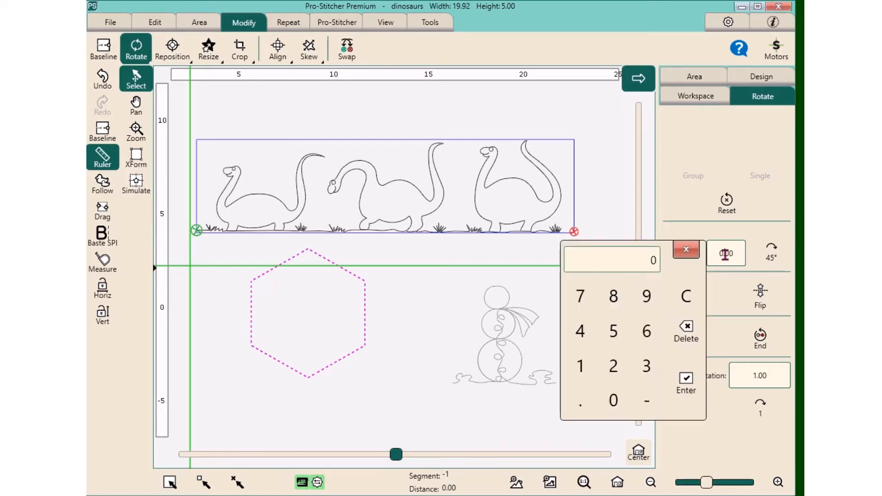
pyautogui.click(660, 363)
pyautogui.click(613, 399)
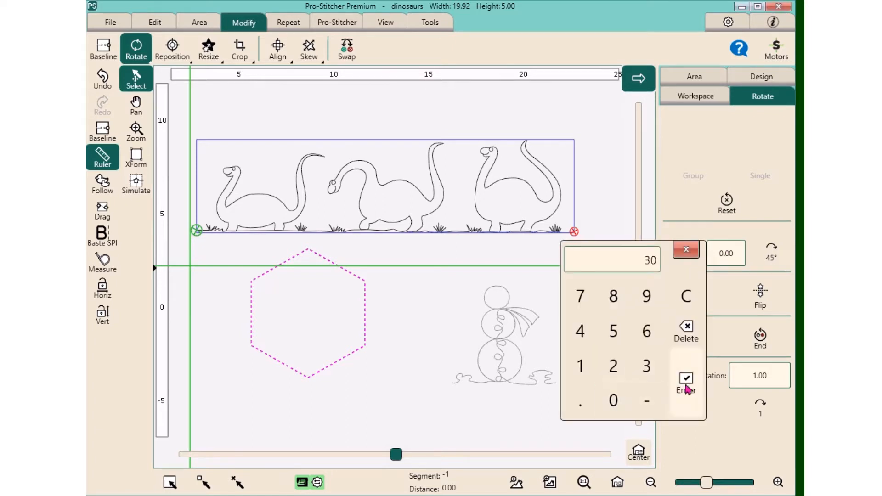
pyautogui.click(685, 385)
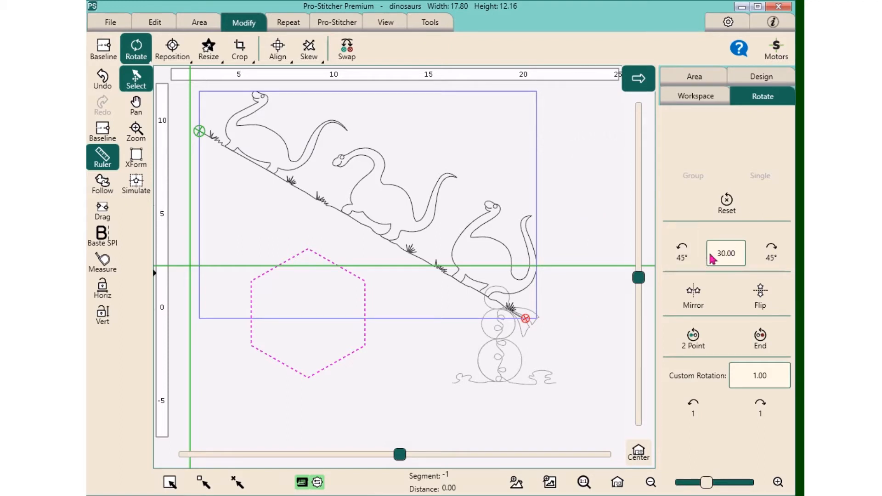
pyautogui.click(724, 205)
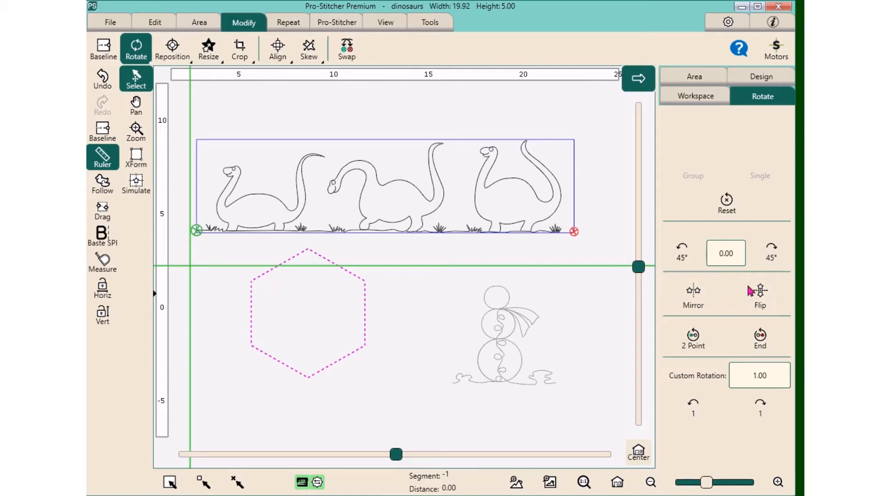
# Try mirroring and flipping the dinosaurs design, reverting each change
pyautogui.click(693, 295)
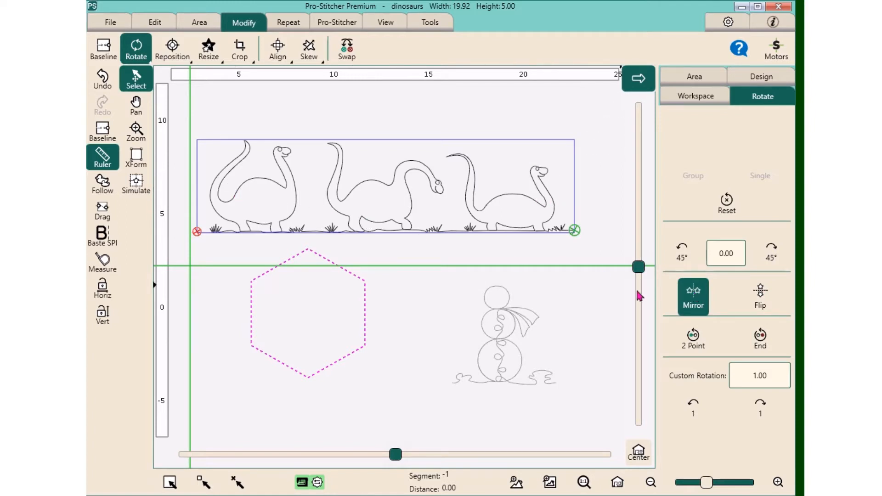
pyautogui.click(687, 299)
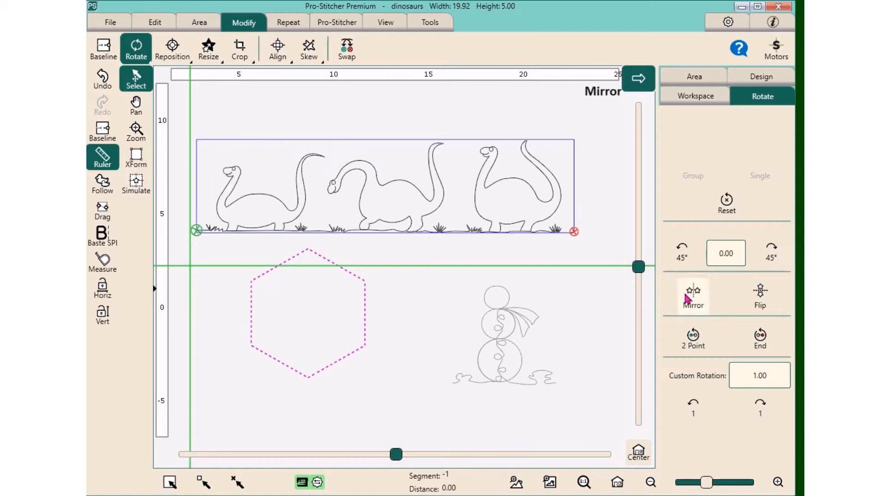
pyautogui.click(761, 301)
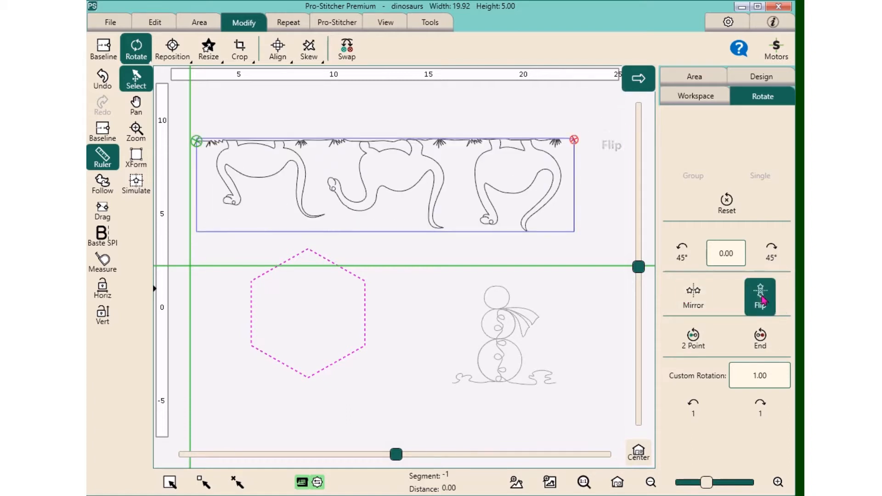
pyautogui.click(760, 298)
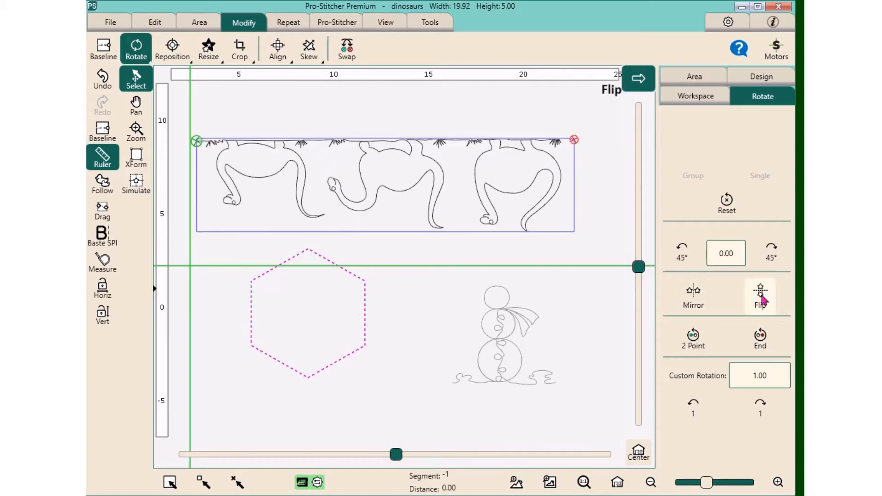
# Mirror the dinosaurs design and swap its start and end points
pyautogui.click(692, 294)
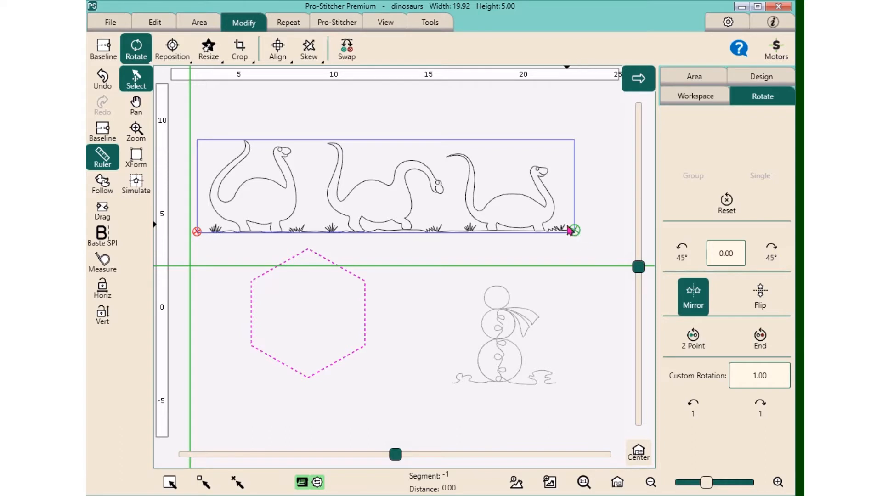
pyautogui.click(350, 54)
# Set the custom rotation increment to 0.02°
pyautogui.click(763, 376)
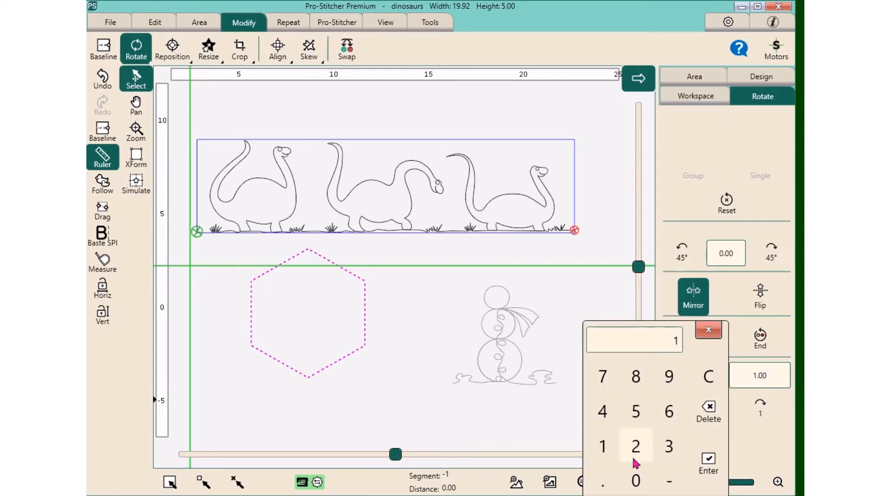
pyautogui.click(604, 489)
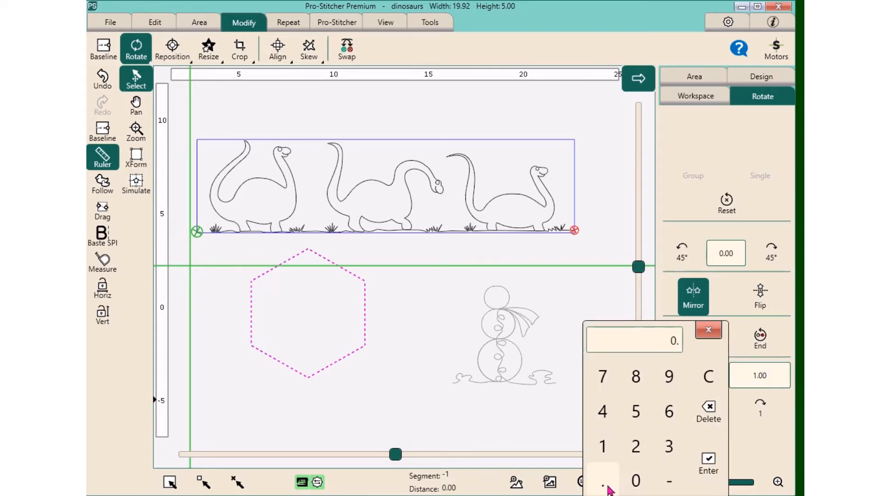
pyautogui.click(631, 479)
pyautogui.click(633, 451)
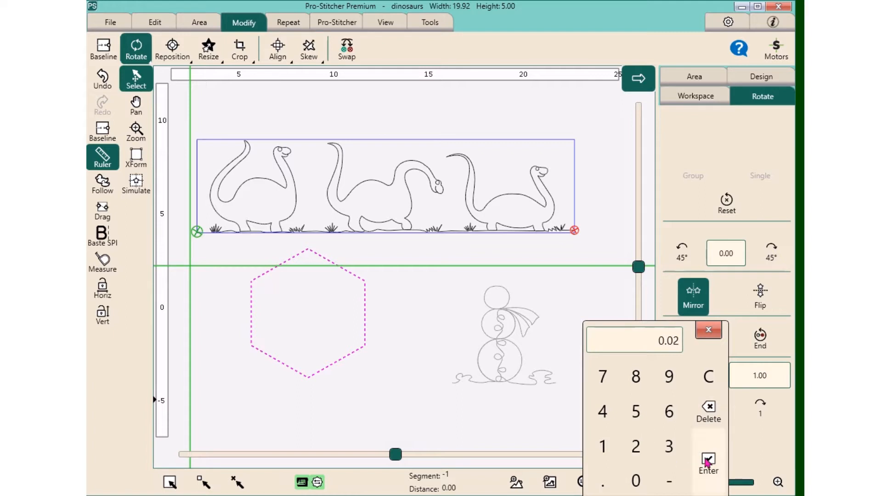
pyautogui.click(707, 459)
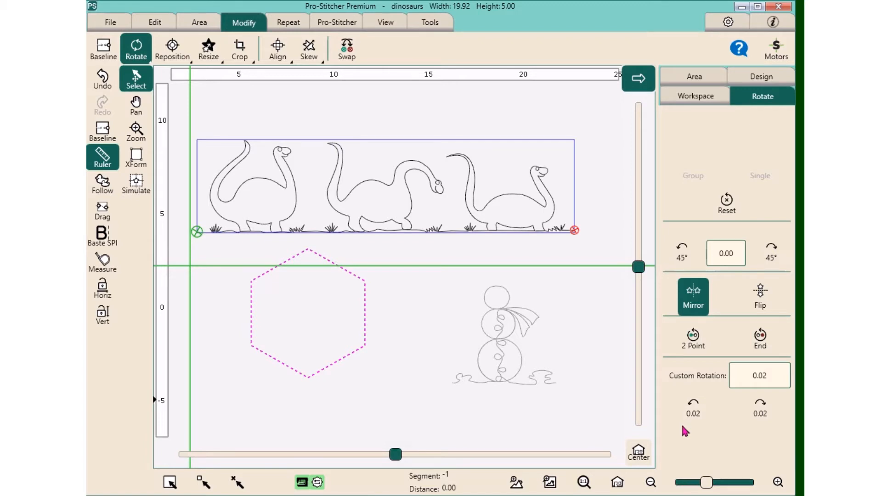
# Nudge the dinosaurs design counter-clockwise in 0.02° increments to a rotation of -0.24°
pyautogui.click(694, 411)
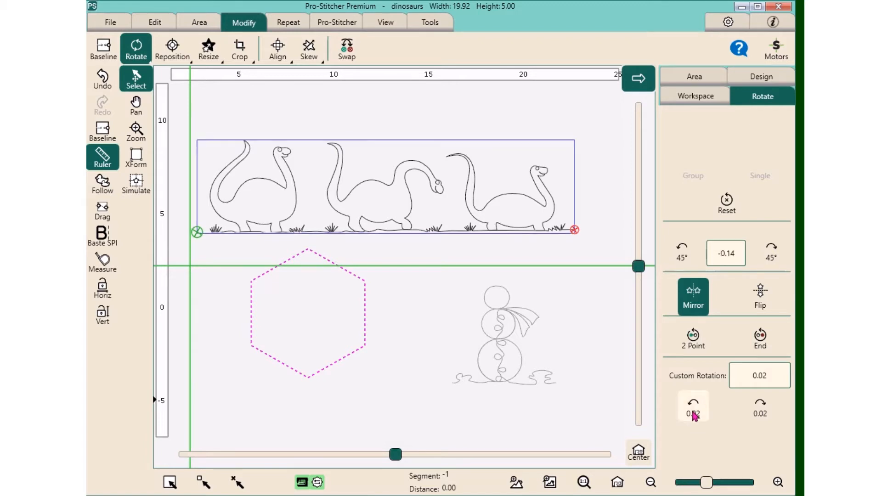
pyautogui.click(693, 411)
pyautogui.click(693, 411)
pyautogui.click(693, 411)
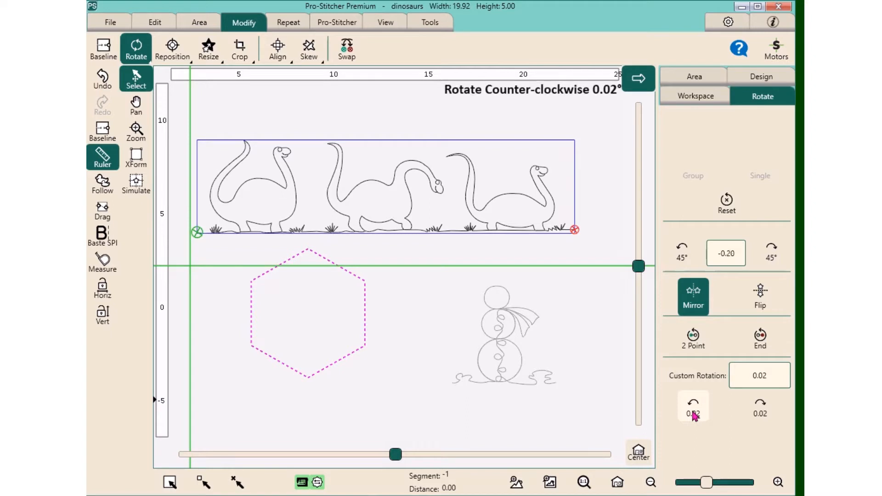
pyautogui.click(694, 410)
pyautogui.click(693, 412)
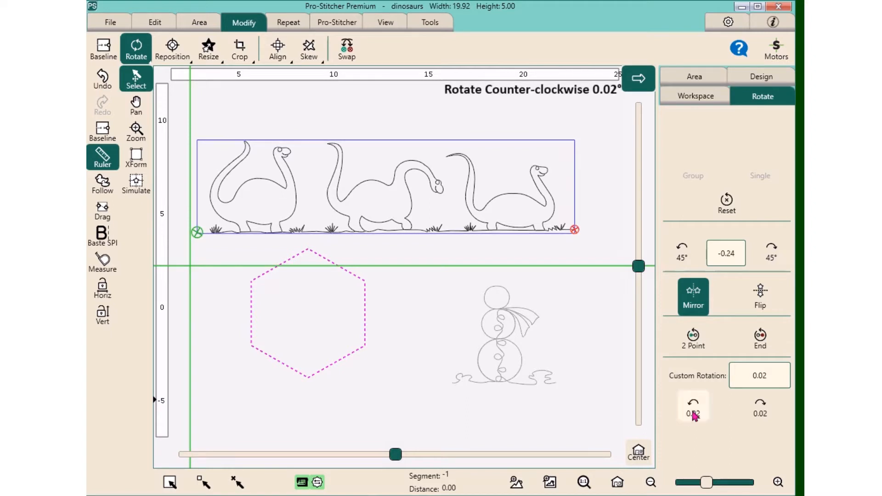
# Set the custom rotation increment to 0.2°
pyautogui.click(772, 376)
pyautogui.click(605, 478)
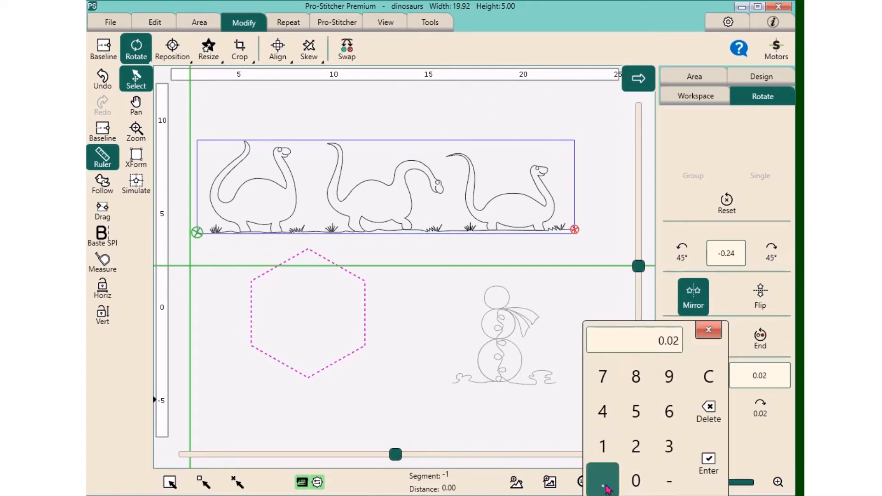
pyautogui.click(636, 447)
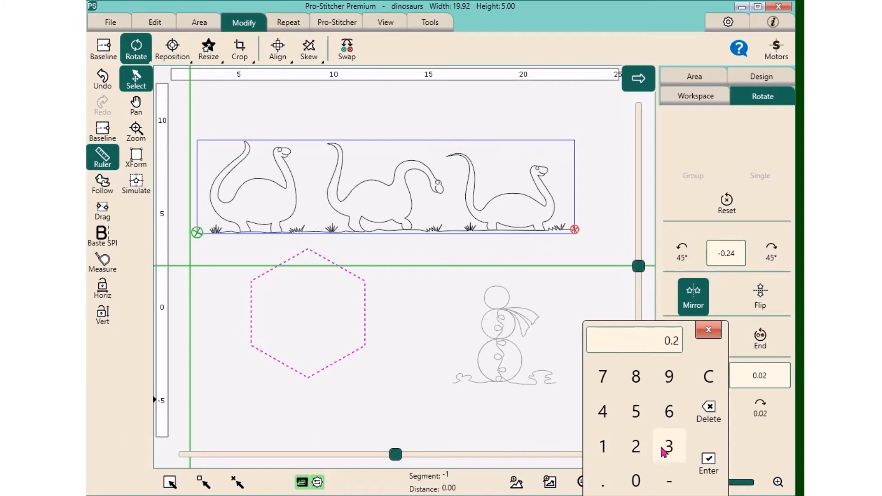
pyautogui.click(707, 461)
# Rotate the dinosaurs design counter-clockwise repeatedly in 0.2° increments and reset its rotation and mirroring
pyautogui.click(693, 407)
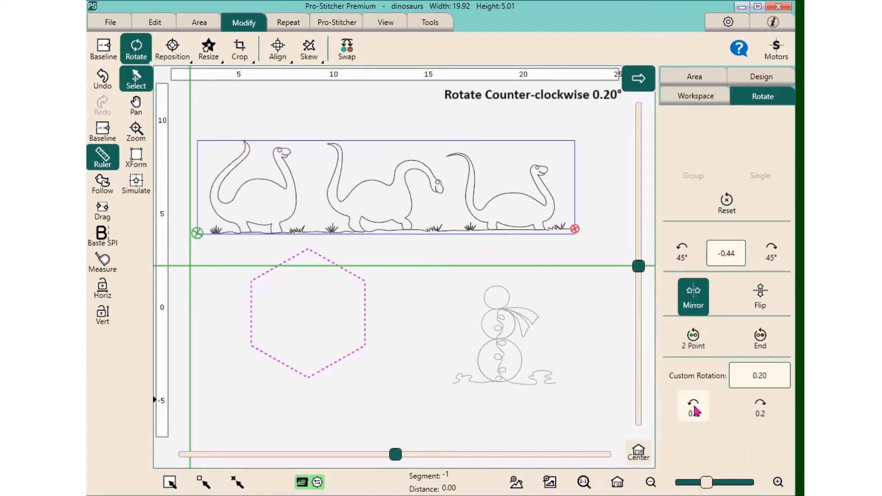
pyautogui.click(693, 406)
pyautogui.click(693, 407)
pyautogui.click(693, 407)
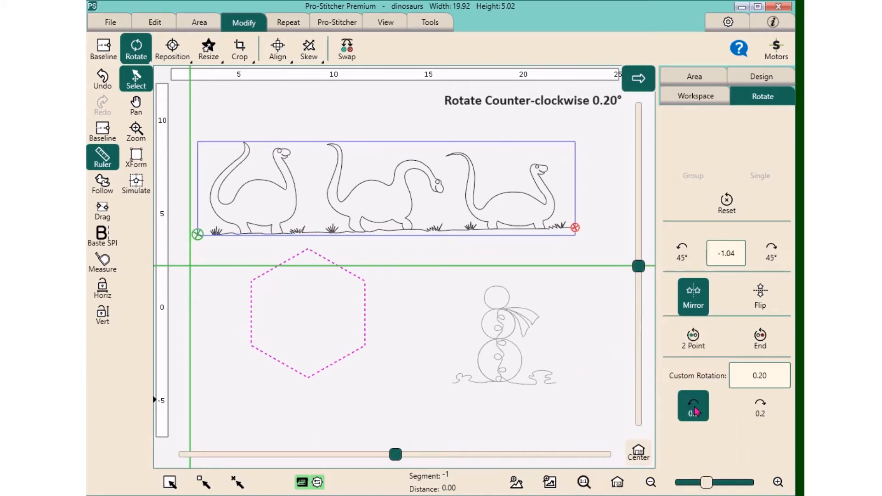
pyautogui.click(693, 406)
pyautogui.click(694, 406)
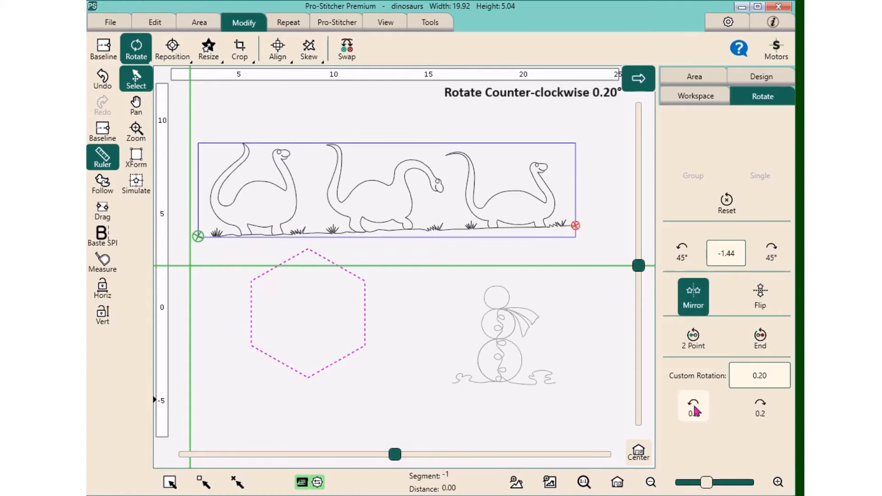
pyautogui.click(694, 407)
pyautogui.click(726, 202)
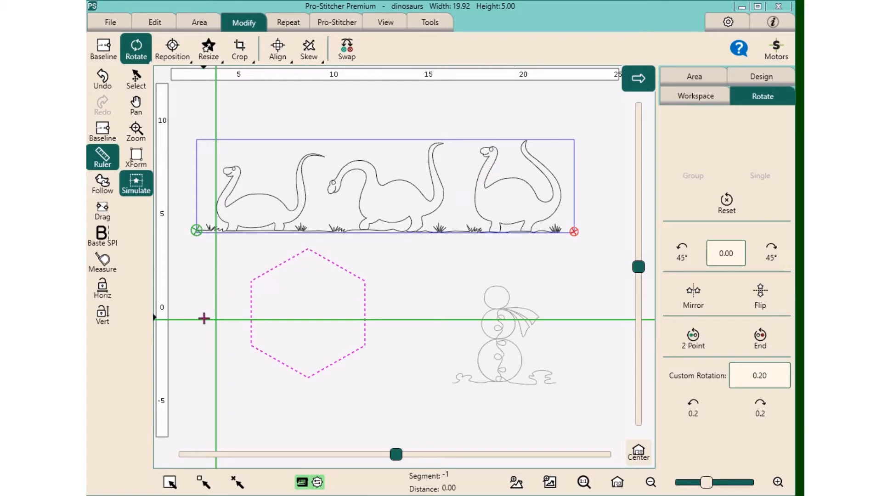
# Rotate the dinosaurs design with 2 Point, using simulated positions to set the start and end points
pyautogui.click(136, 189)
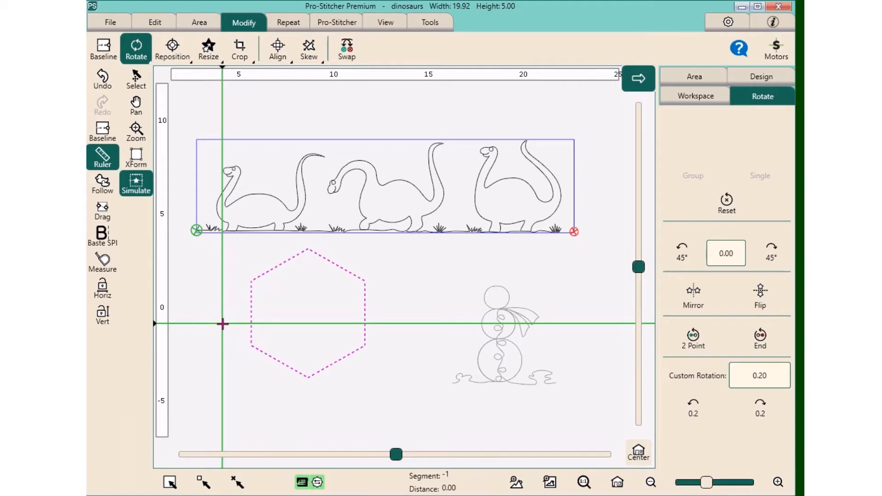
pyautogui.click(700, 344)
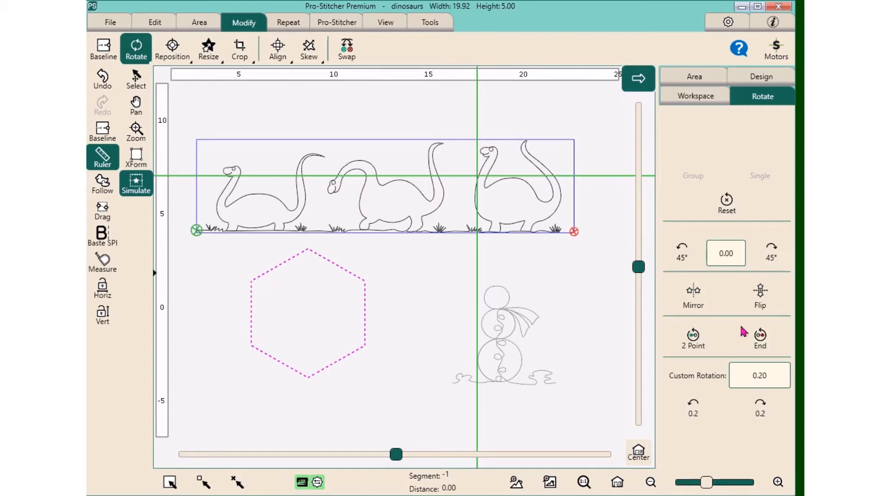
pyautogui.click(760, 336)
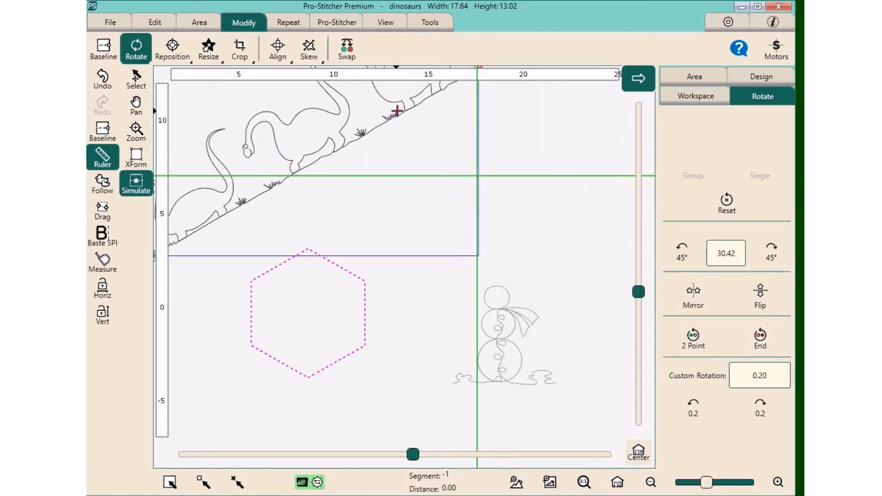
pyautogui.click(616, 481)
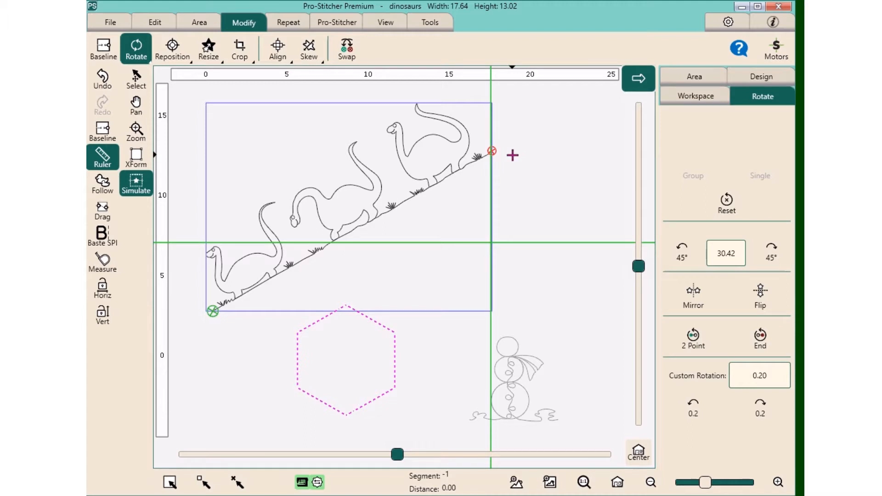
# Move the rotated dinosaurs design slightly down and to the right, and reset its rotation to 0°
pyautogui.click(142, 88)
pyautogui.moveTo(354, 214); pyautogui.dragTo(371, 243)
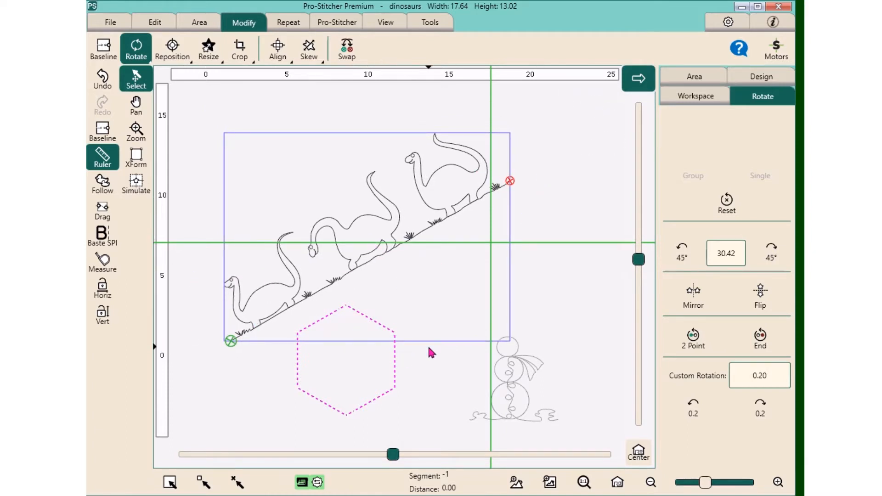
pyautogui.click(727, 202)
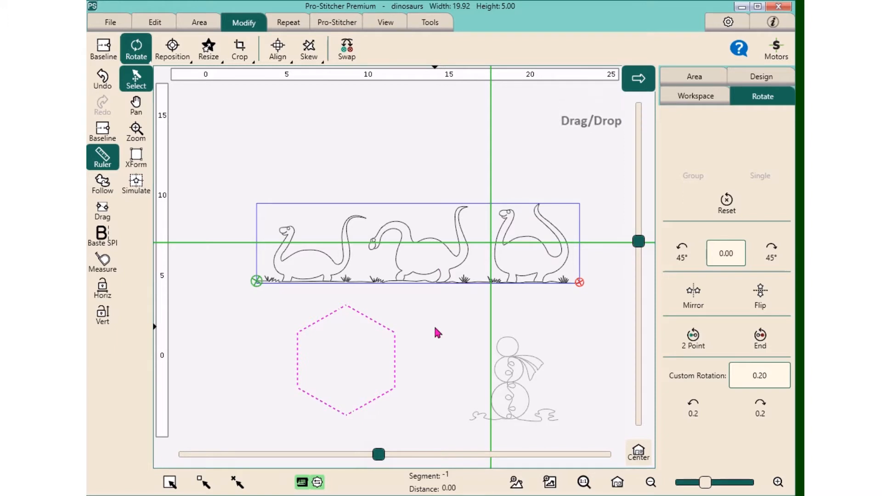
# Select the hexagon area and rotate it in 0.2° increments, first counter-clockwise and then clockwise
pyautogui.click(198, 22)
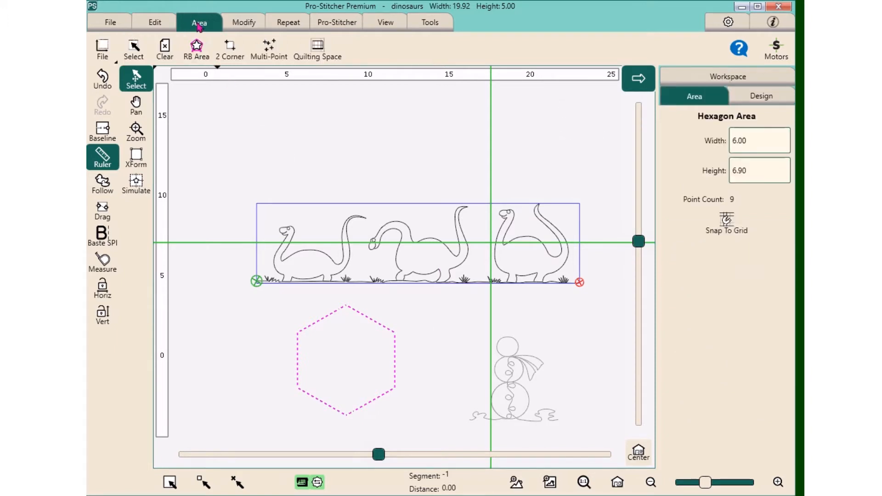
pyautogui.click(134, 48)
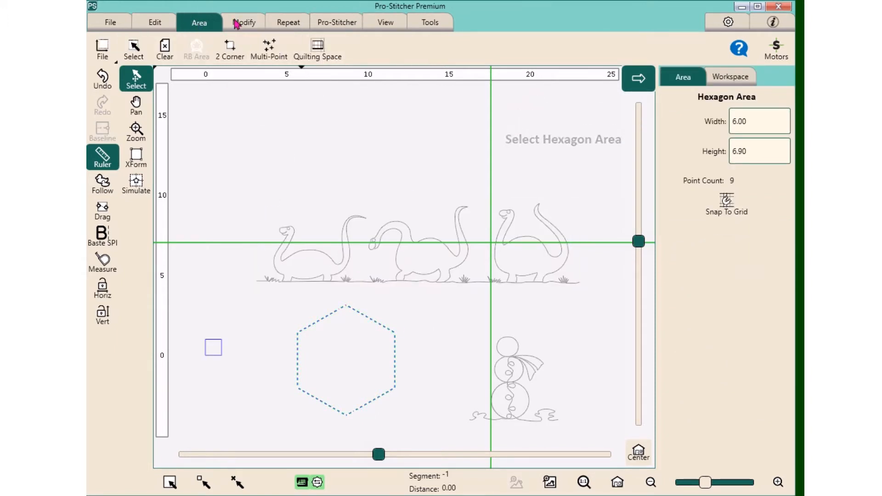
pyautogui.click(236, 23)
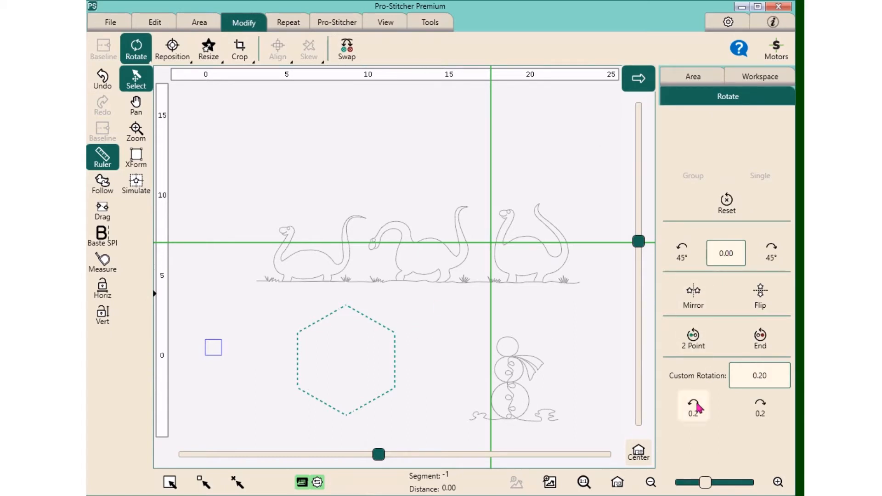
pyautogui.click(694, 410)
pyautogui.click(694, 410)
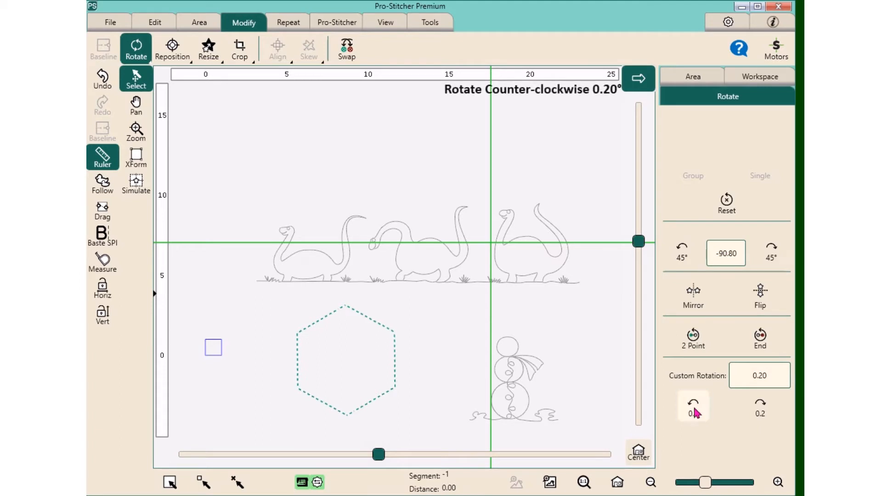
pyautogui.click(694, 410)
pyautogui.click(760, 410)
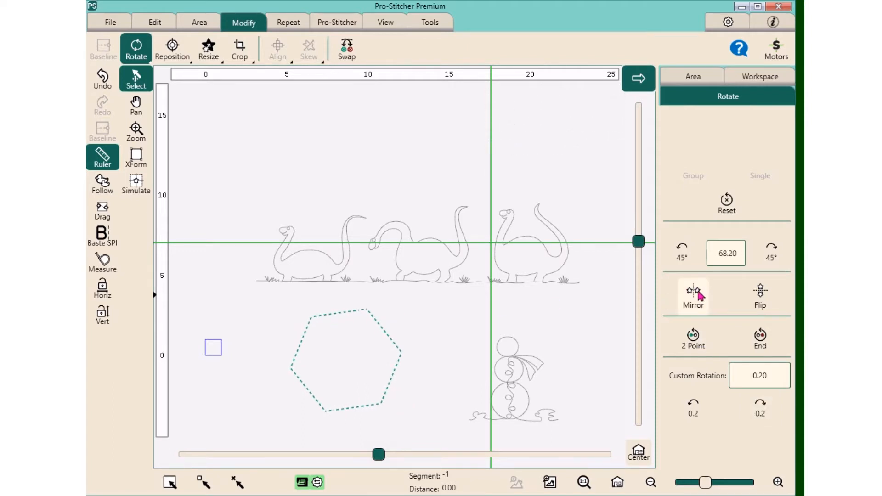
# Mirror the tilted hexagon area and flip it as well
pyautogui.click(696, 295)
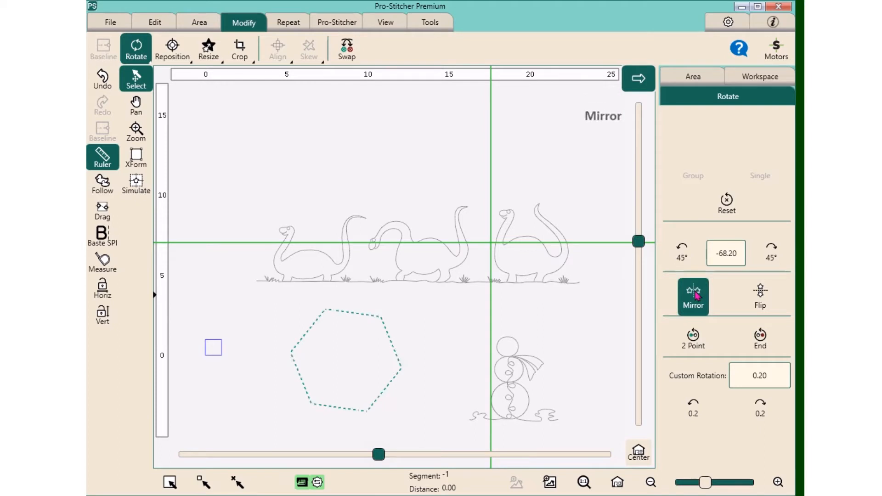
pyautogui.click(760, 299)
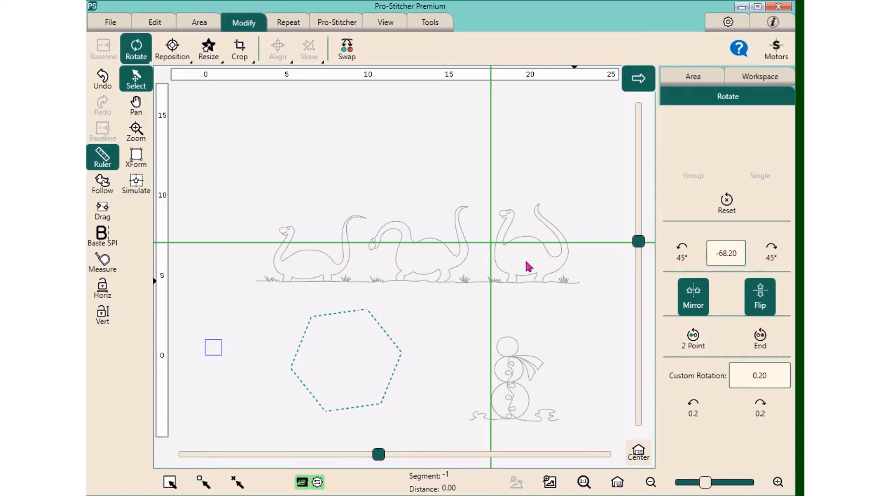
# Rotate the hexagon area with 2 Point, using simulated positions below and above it for the start and end points
pyautogui.click(132, 190)
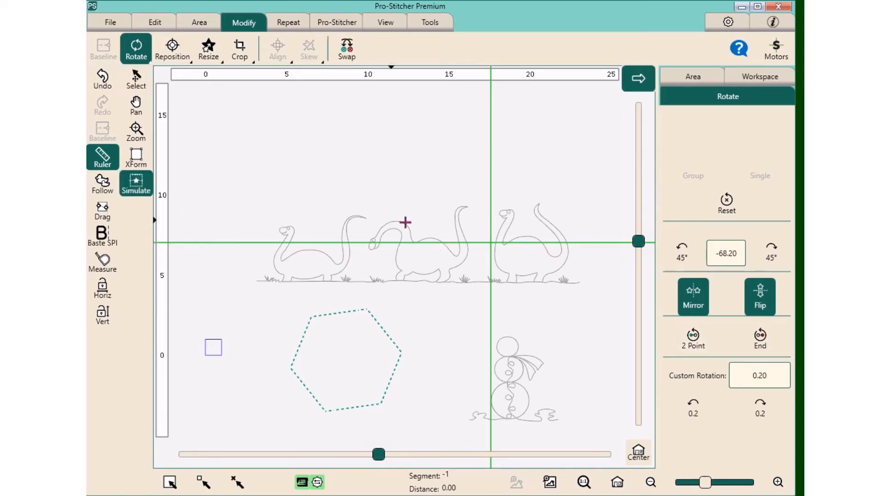
pyautogui.click(276, 380)
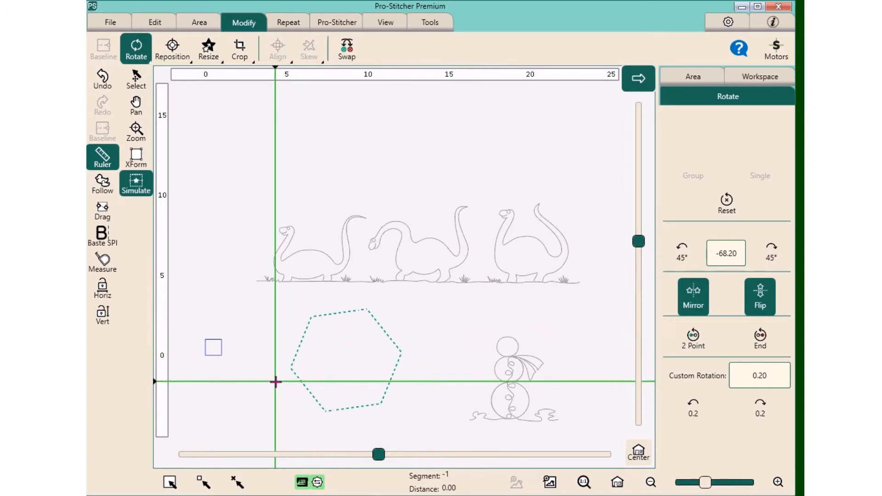
pyautogui.click(692, 340)
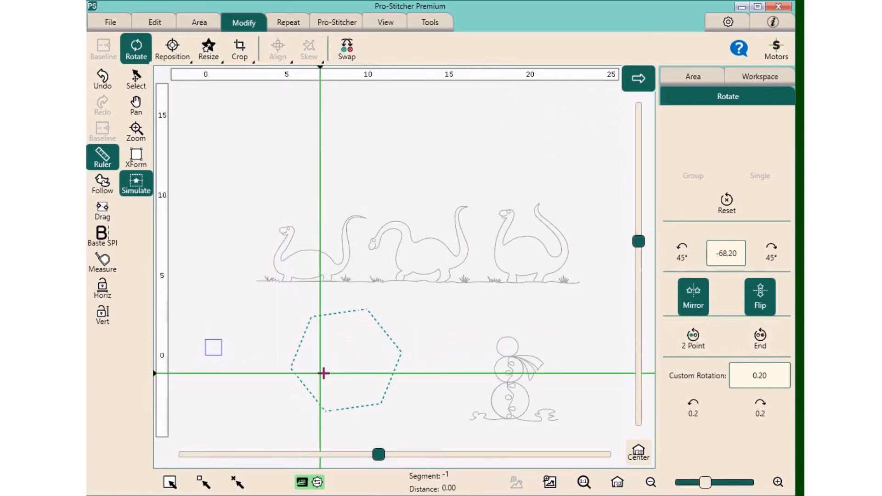
pyautogui.click(417, 318)
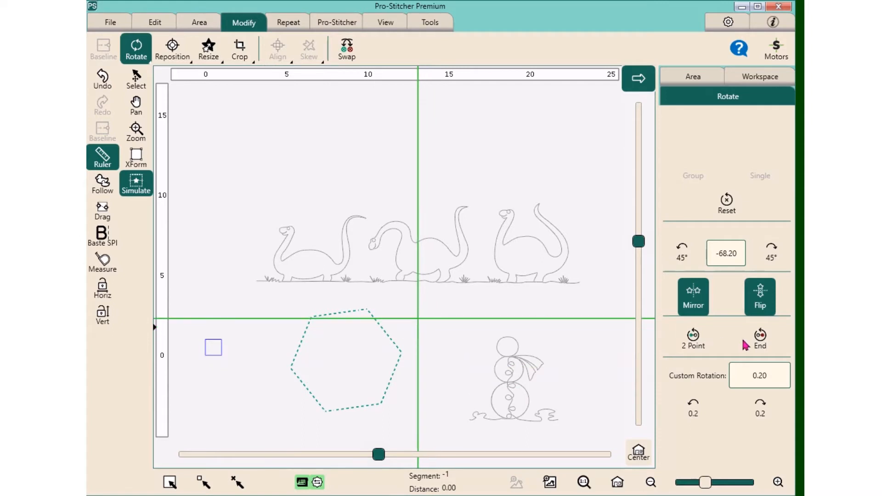
pyautogui.click(760, 337)
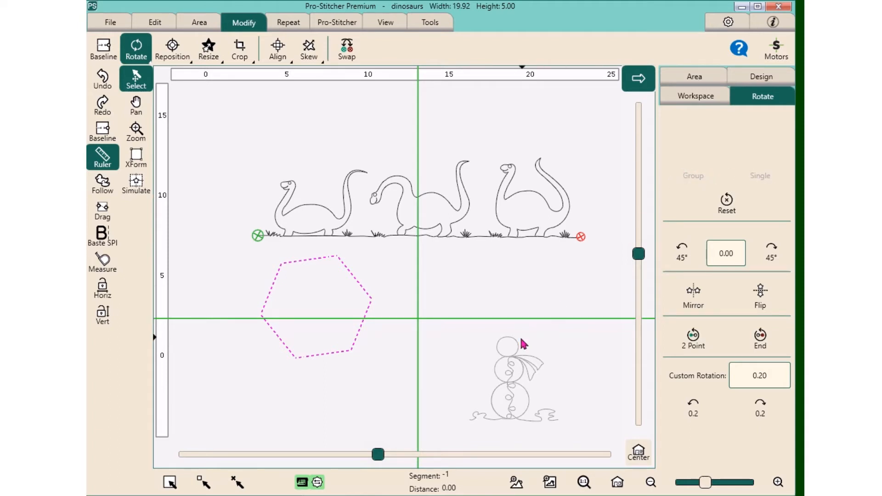
# Select the snowman and dinosaurs designs together, rotate them 45° counter-clockwise as a group, and reset the rotation
pyautogui.click(508, 363)
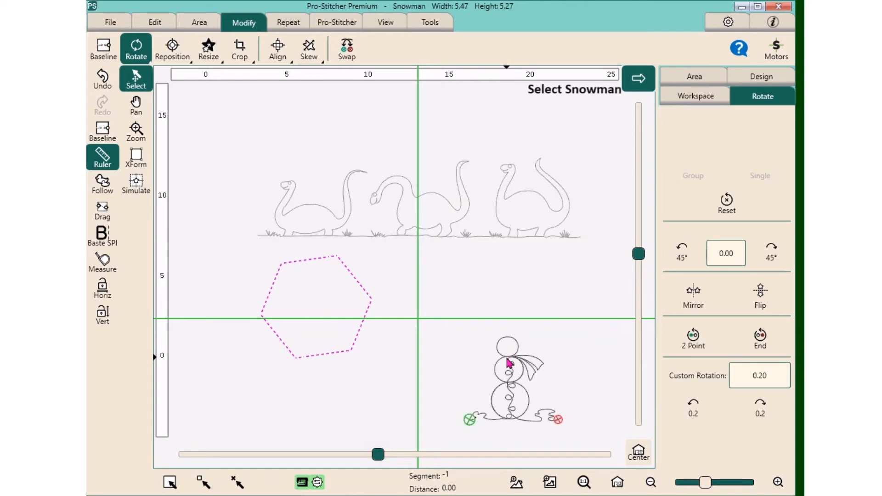
pyautogui.keyDown('ctrl'); pyautogui.click(519, 229); pyautogui.keyUp('ctrl')
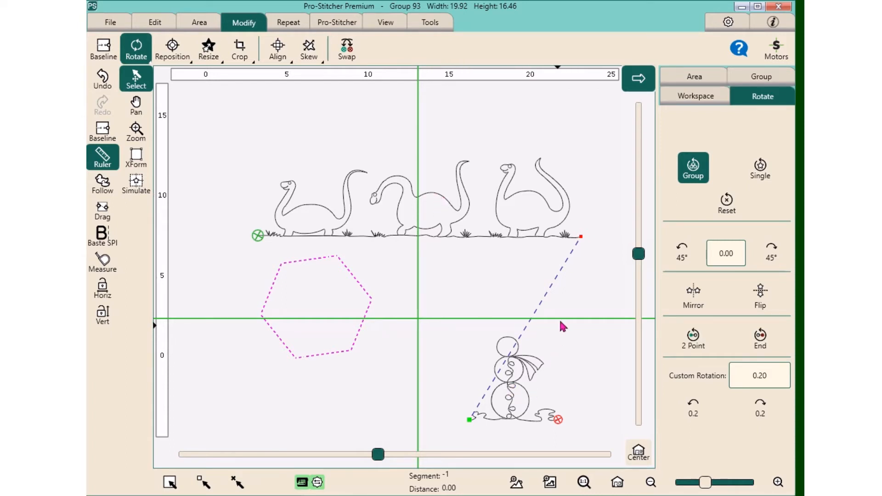
pyautogui.click(682, 254)
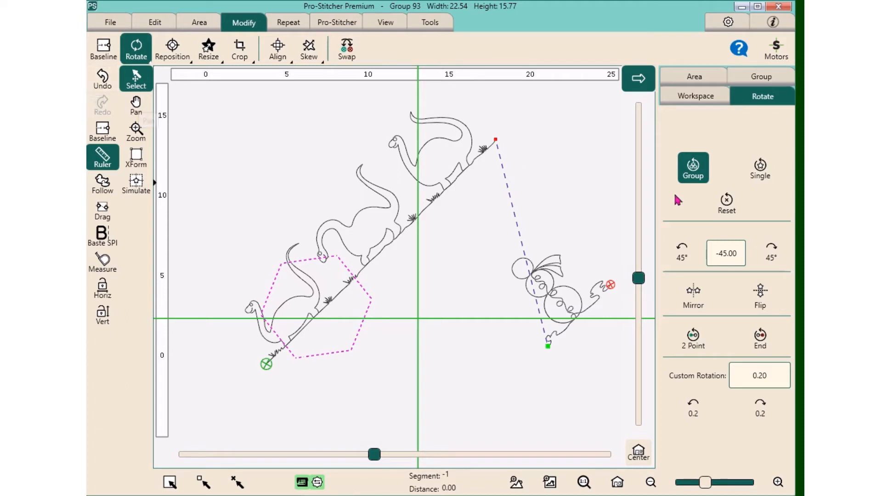
pyautogui.click(734, 206)
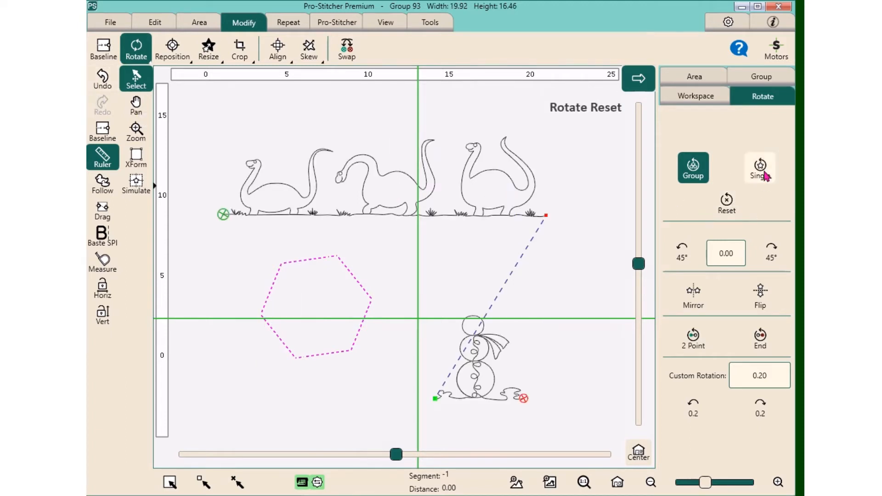
# Rotate the snowman and dinosaurs individually by 45° counter-clockwise with the Single option, and undo that rotation
pyautogui.click(765, 175)
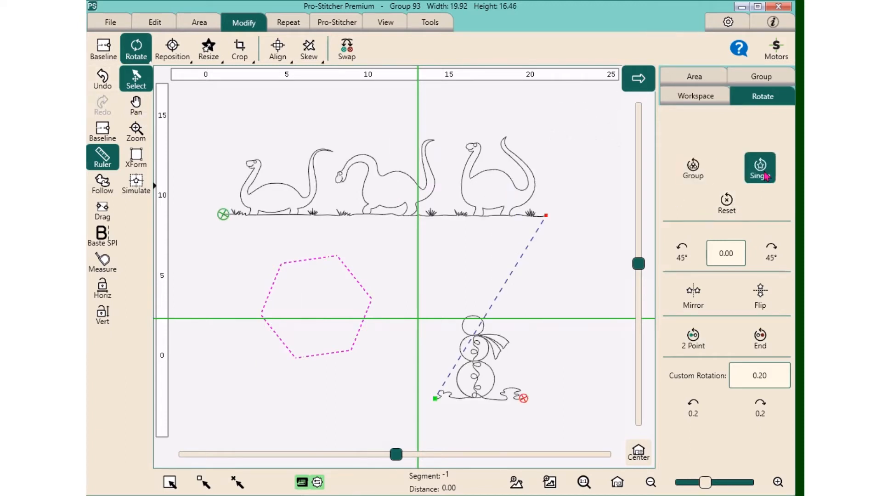
pyautogui.click(683, 252)
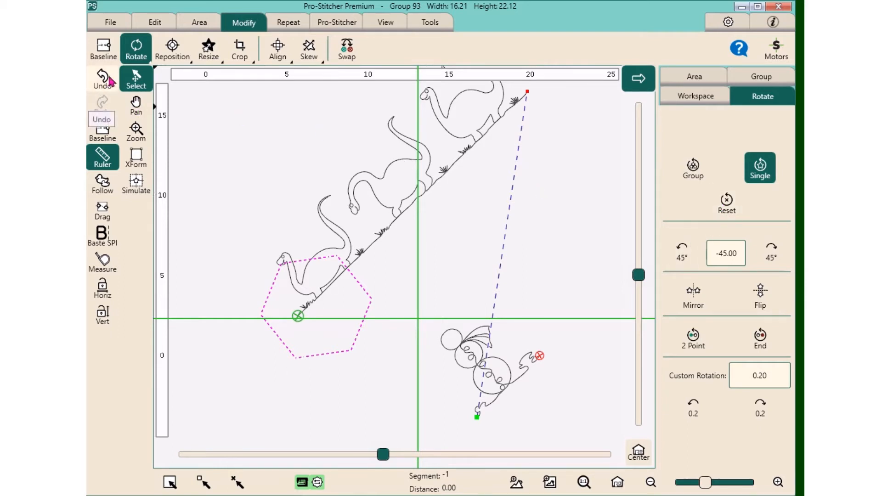
pyautogui.click(104, 79)
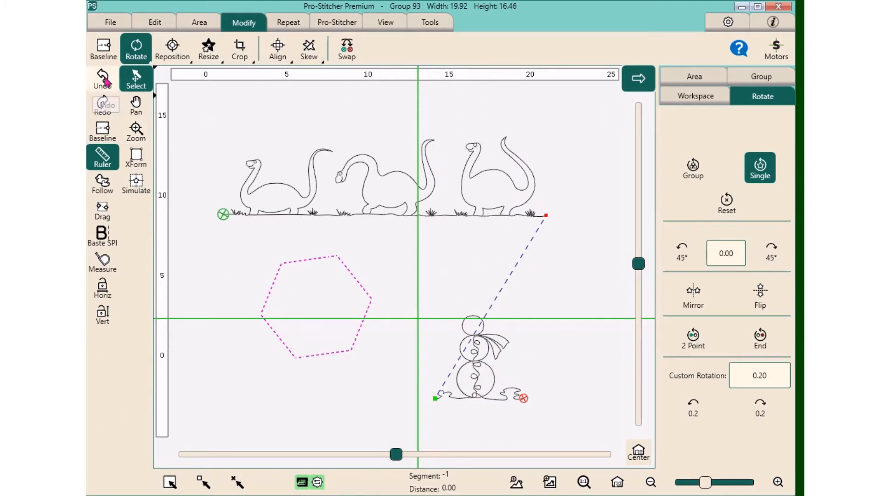
pyautogui.click(103, 104)
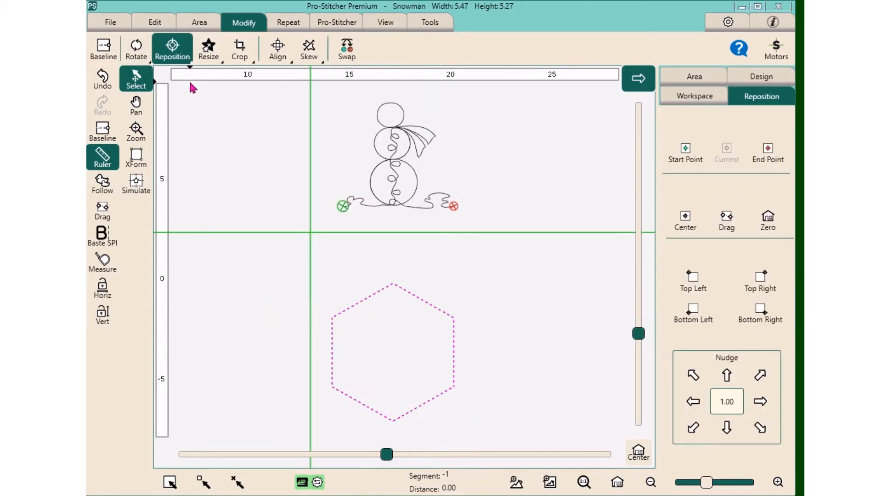
# With Simulate on, reposition the snowman design to the crosshairs by its start point, its end point and its center
pyautogui.click(136, 183)
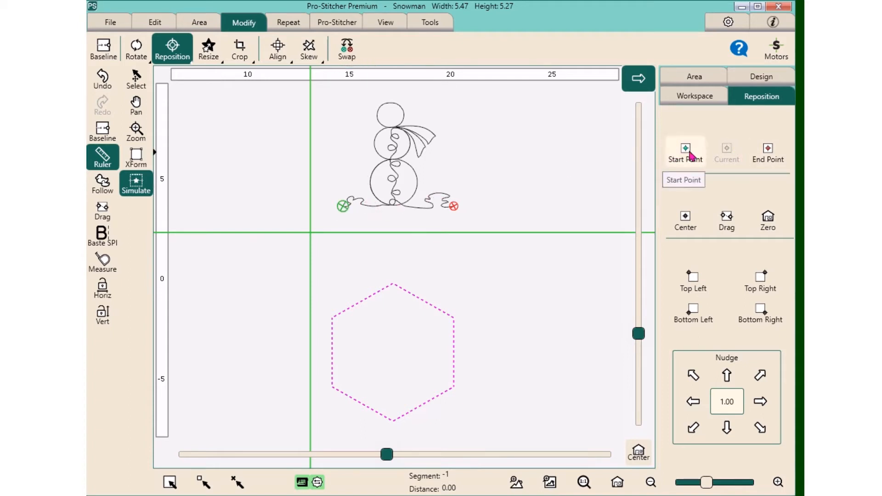
pyautogui.click(690, 155)
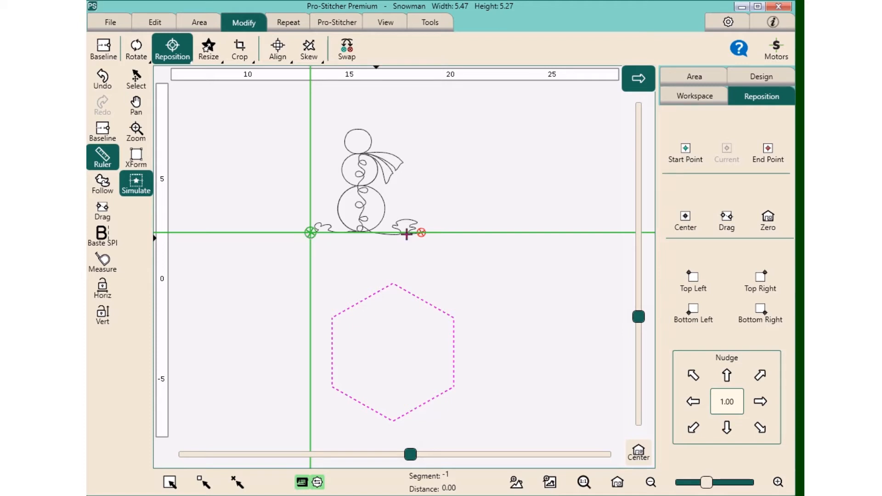
pyautogui.click(763, 155)
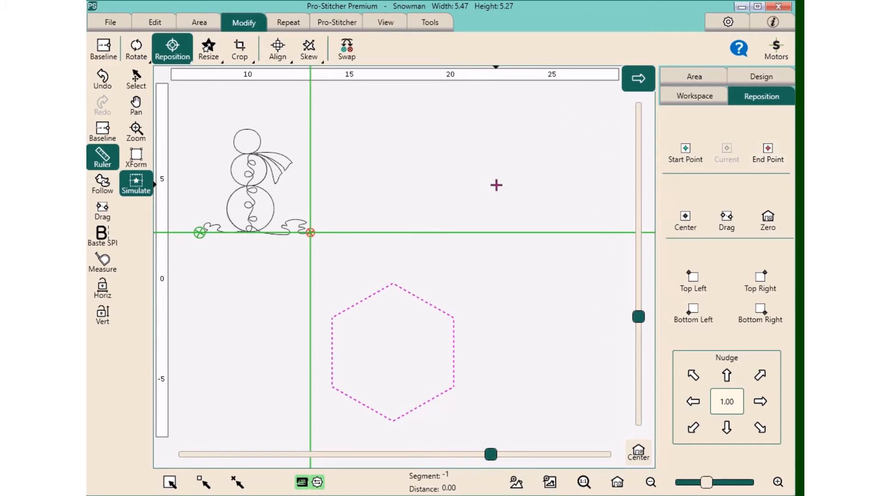
pyautogui.click(688, 224)
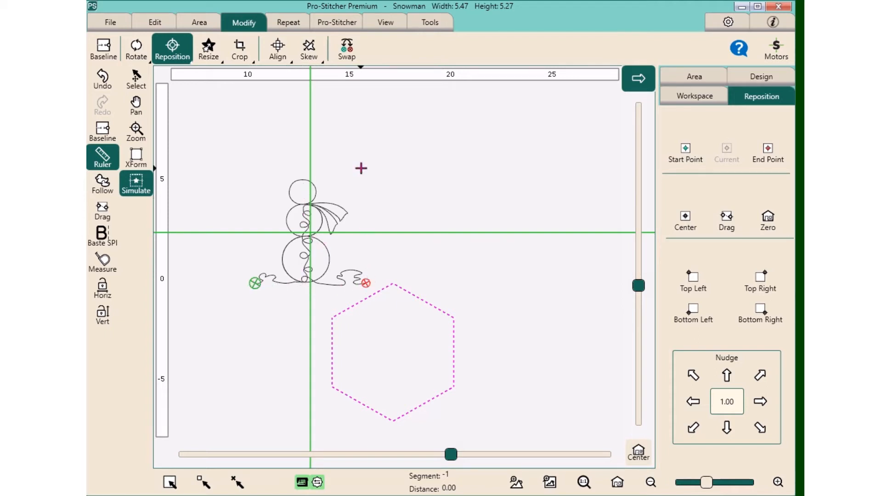
# Show the snowman design's bounds to check its center against the crosshairs, and hide them again
pyautogui.click(384, 24)
pyautogui.click(314, 54)
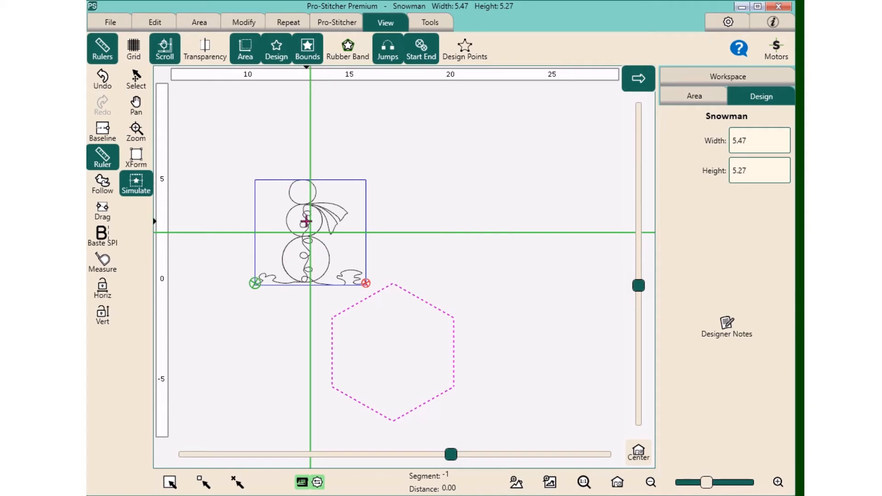
pyautogui.click(308, 55)
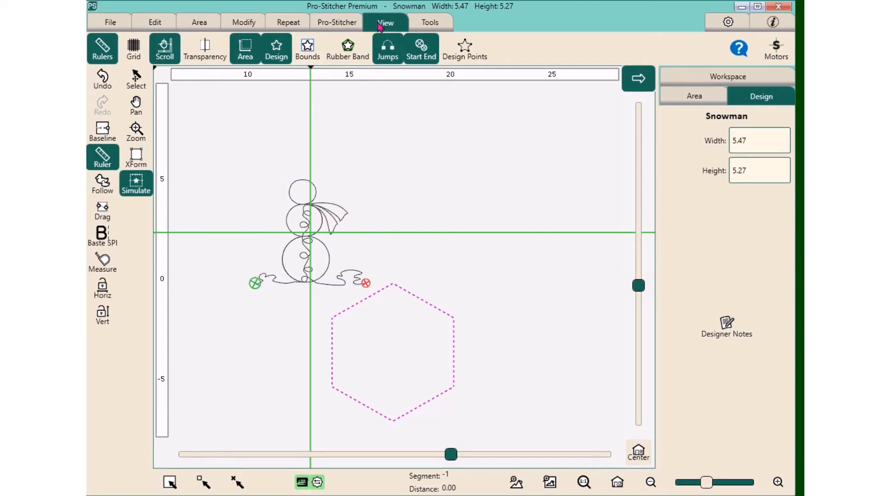
# Move the snowman up and to the right with the Reposition Drag and Drop function, and apply Zero
pyautogui.click(262, 25)
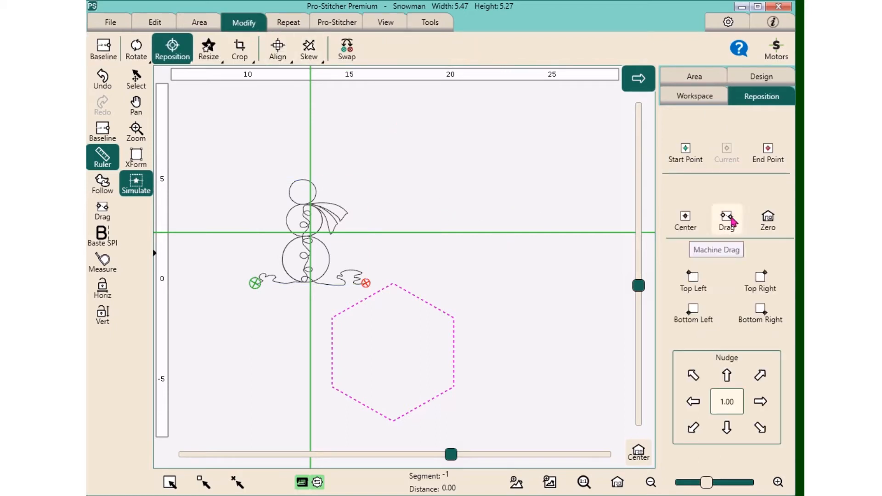
pyautogui.click(726, 223)
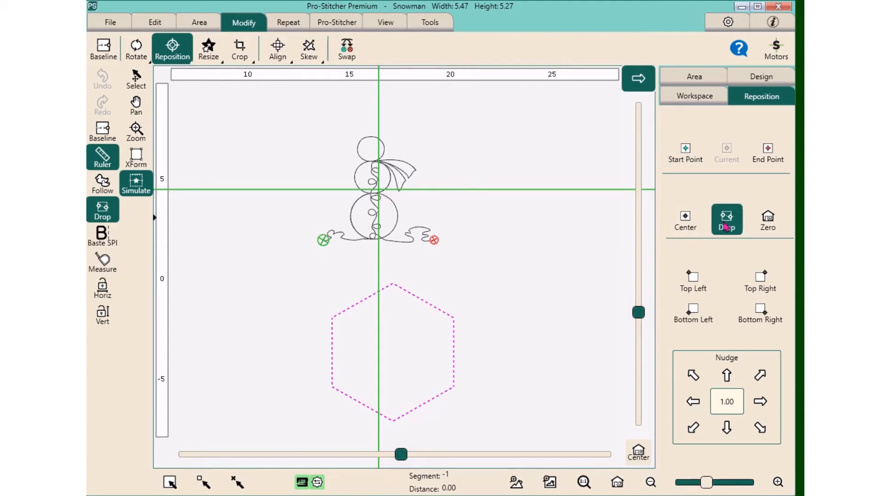
pyautogui.click(717, 228)
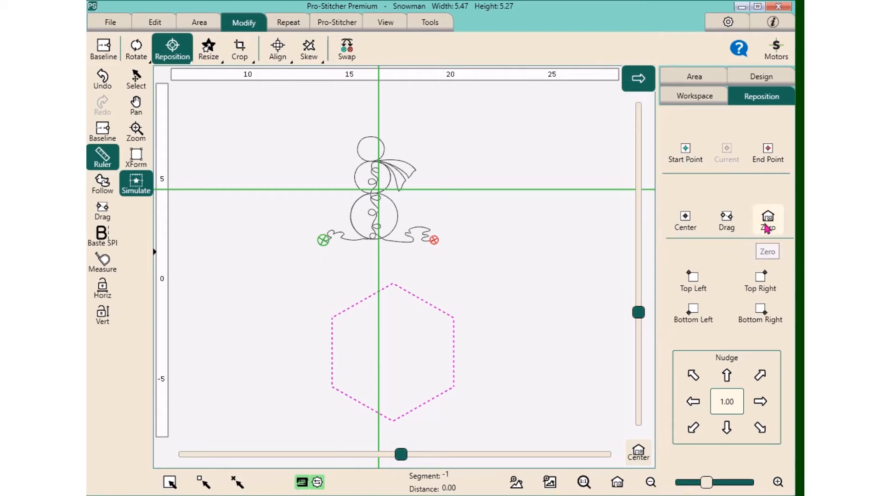
pyautogui.click(766, 228)
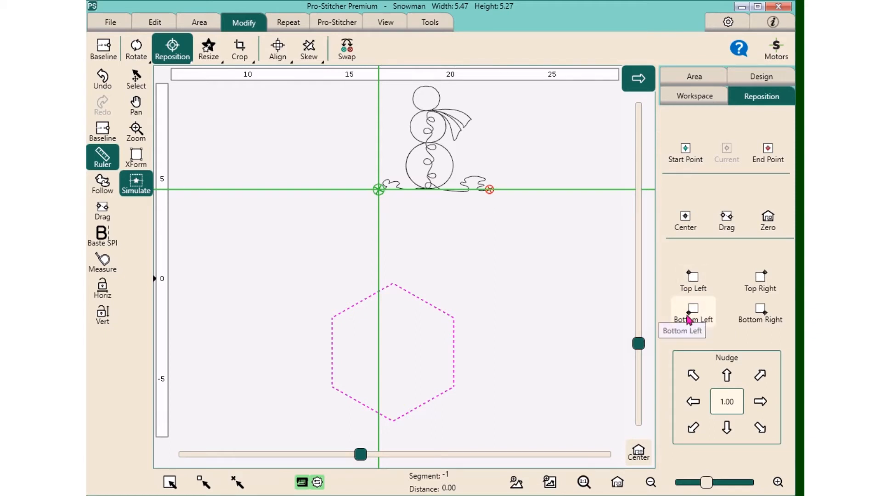
# Reposition the snowman to the crosshairs by its top left, top right and bottom right corners, with its bounds displayed
pyautogui.click(692, 281)
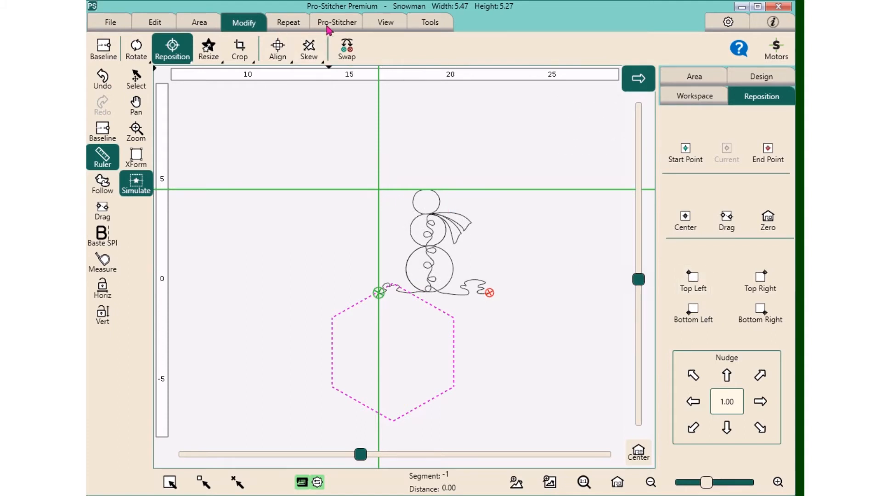
pyautogui.click(381, 25)
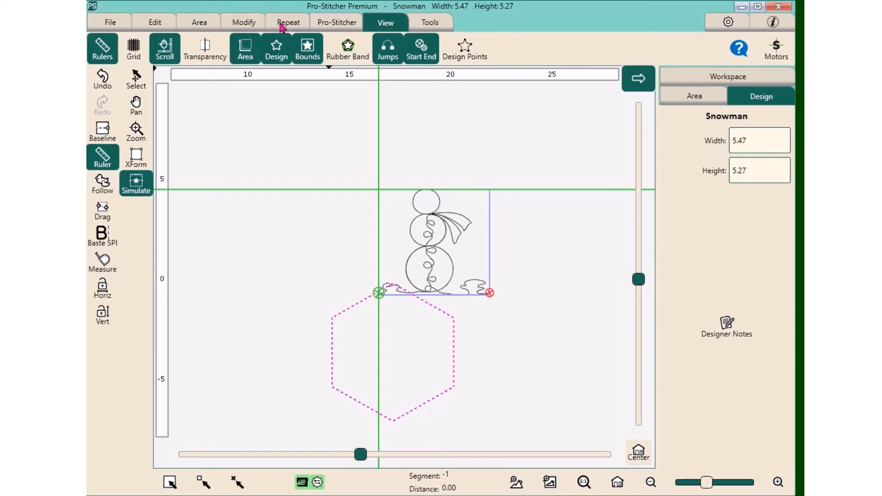
pyautogui.click(242, 27)
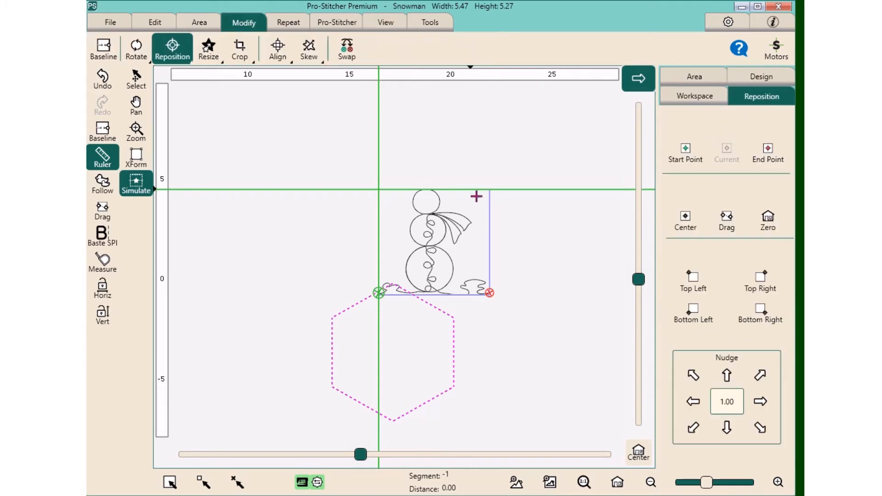
pyautogui.click(763, 285)
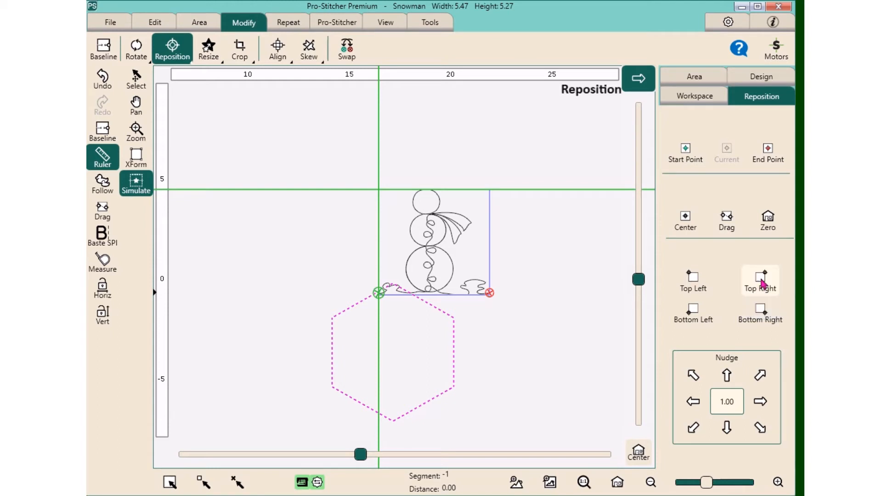
pyautogui.click(759, 316)
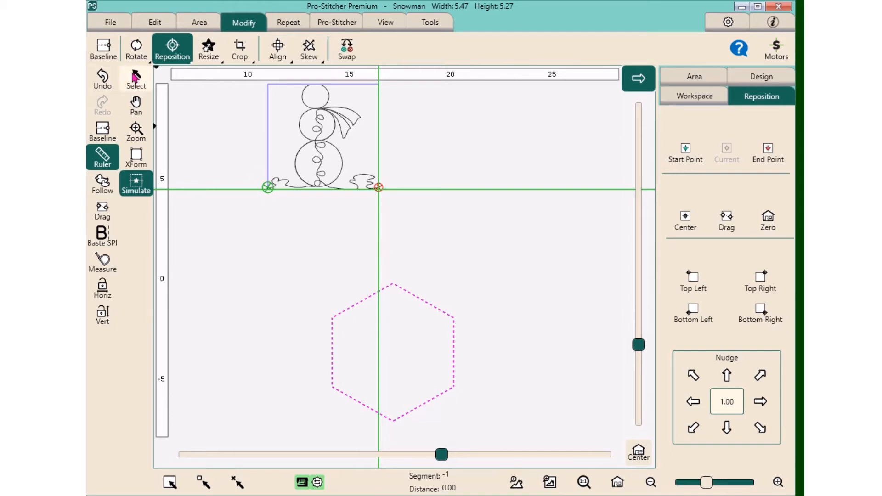
# Select the hexagon area and reposition it to the crosshairs by its top left, top right, bottom right and bottom left corners
pyautogui.click(134, 78)
pyautogui.click(449, 316)
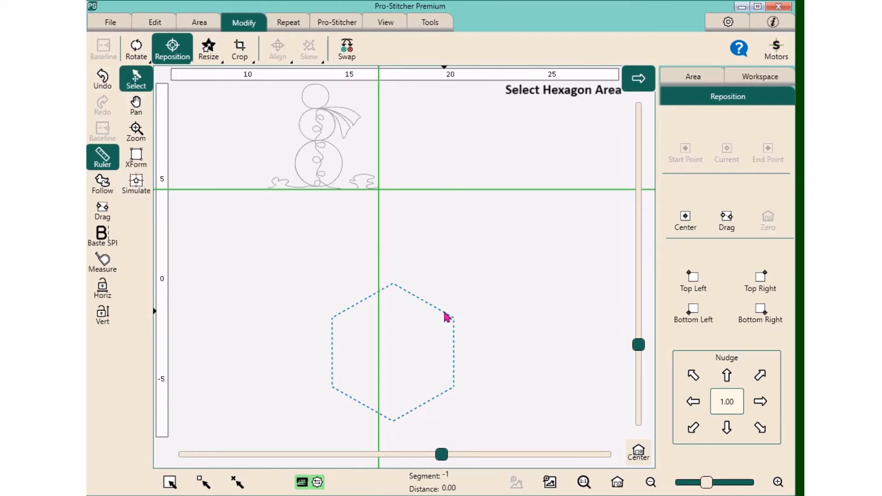
pyautogui.click(698, 286)
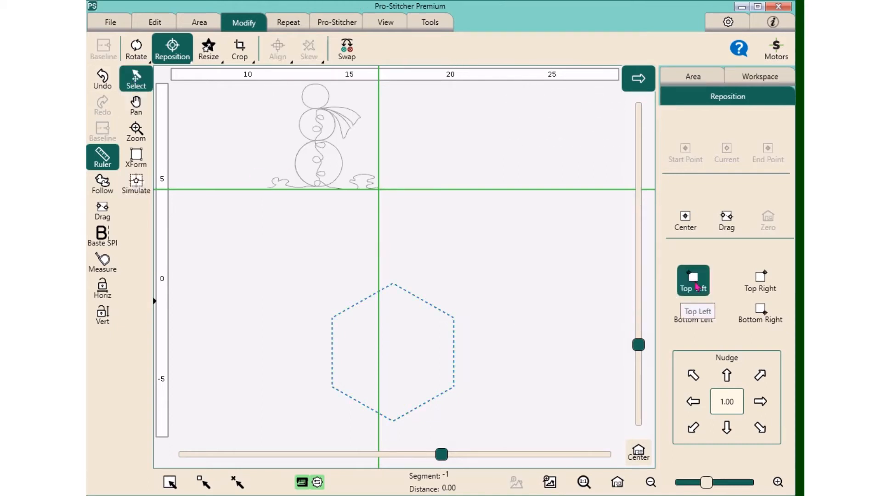
pyautogui.click(756, 285)
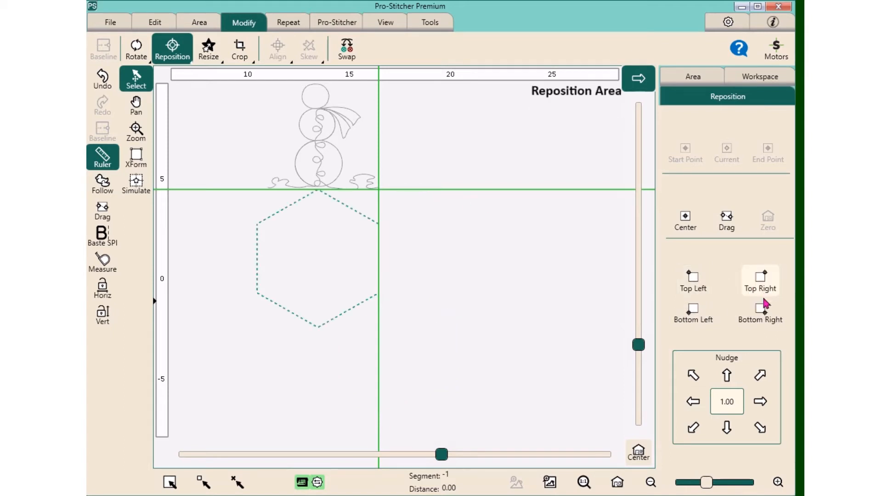
pyautogui.click(755, 313)
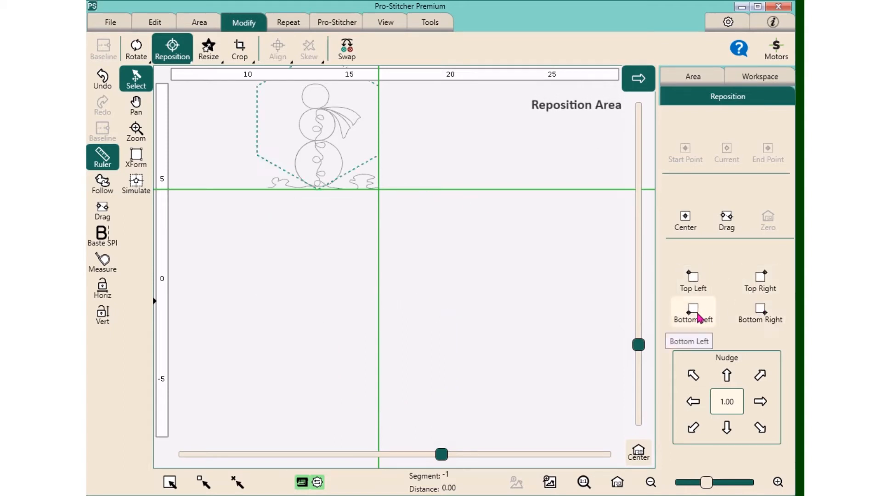
pyautogui.click(698, 317)
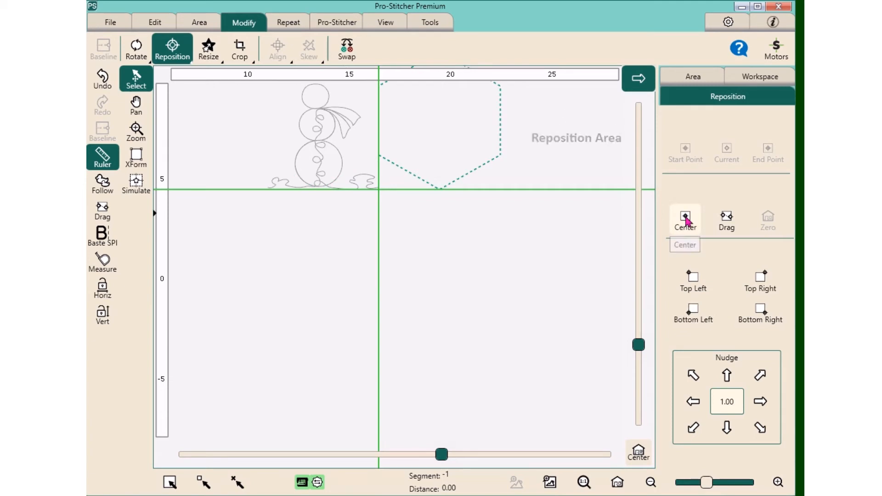
# Move the hexagon area down with the Reposition Drag and Drop function, and reposition it to the crosshairs by its center
pyautogui.click(726, 220)
pyautogui.moveTo(440, 189); pyautogui.dragTo(450, 348)
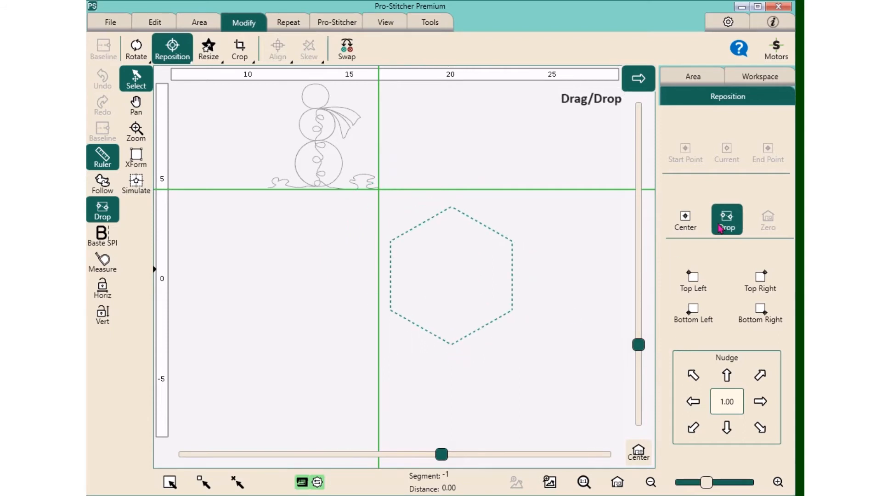
pyautogui.click(726, 221)
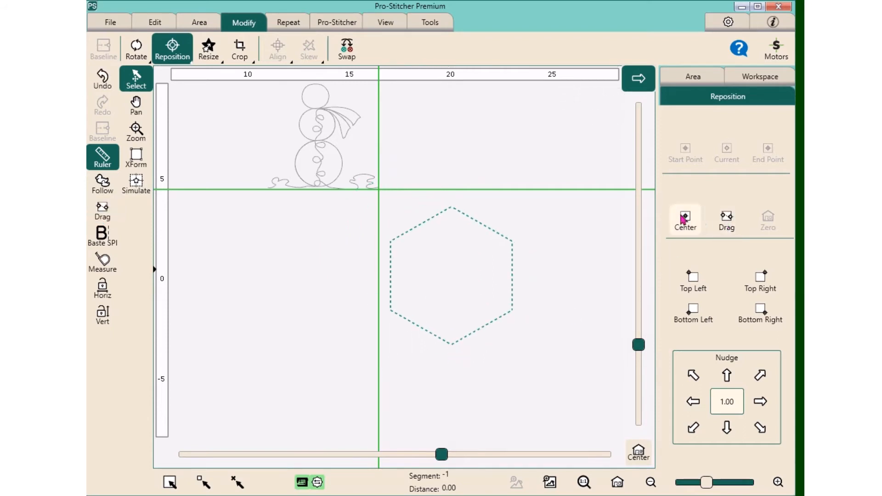
pyautogui.click(685, 220)
# Move the snowman design down and to the right, beyond the hexagon's lower right side, and set the nudge distance to 0.20
pyautogui.click(323, 129)
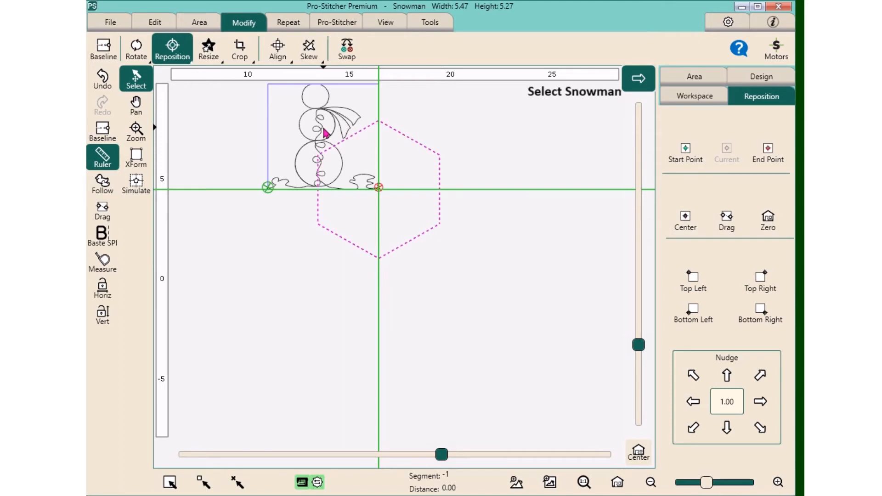
pyautogui.moveTo(324, 129); pyautogui.dragTo(491, 287)
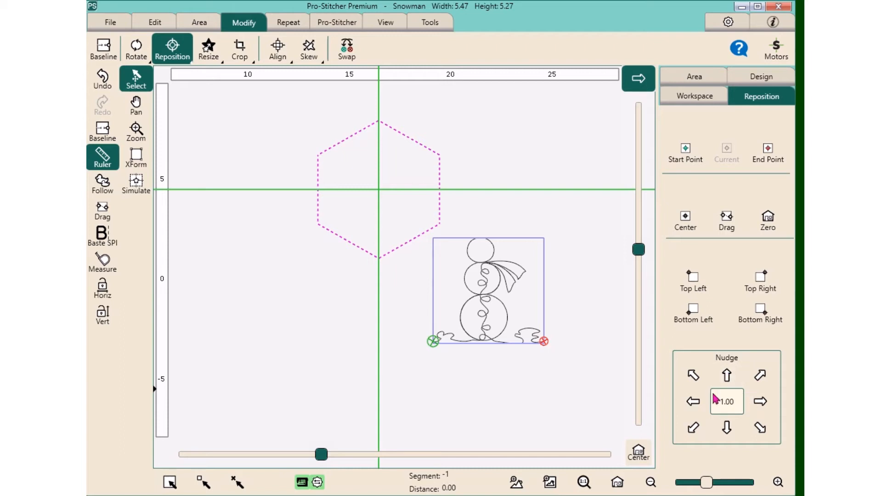
pyautogui.click(730, 402)
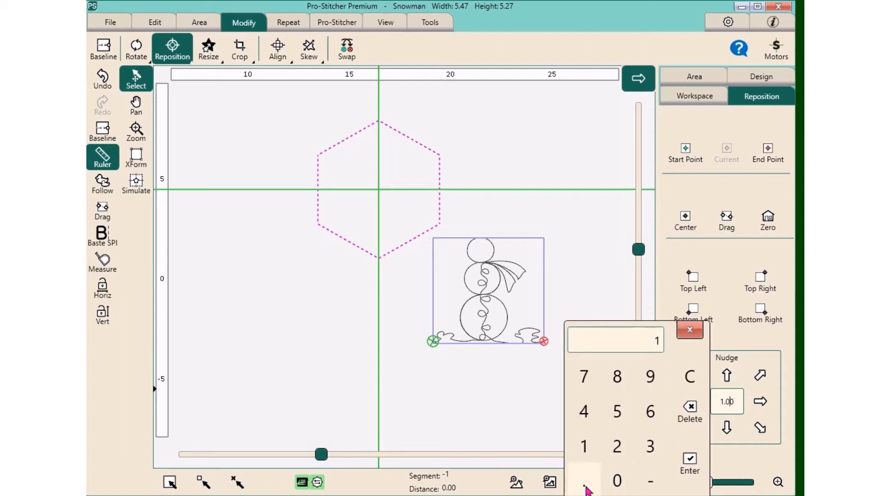
pyautogui.click(584, 483)
pyautogui.click(617, 447)
pyautogui.click(689, 461)
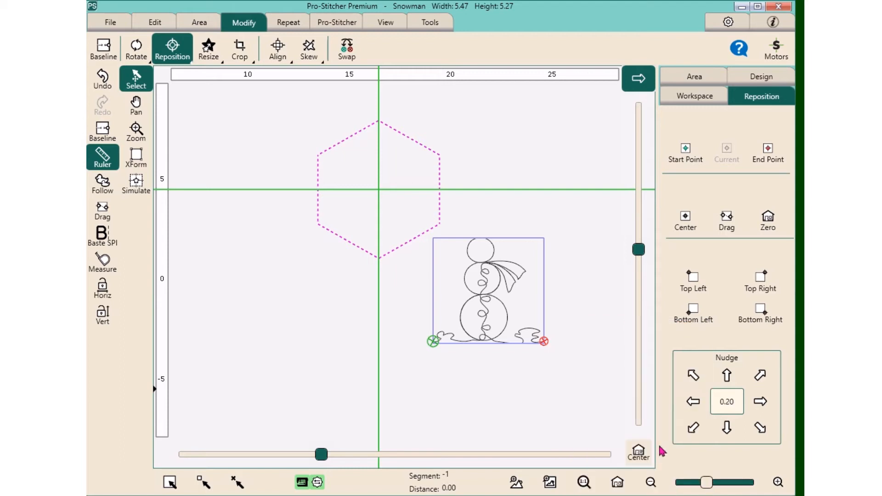
# Nudge the snowman design by 0.20: four times up, three times left, twice diagonally up left and once diagonally up right
pyautogui.click(726, 378)
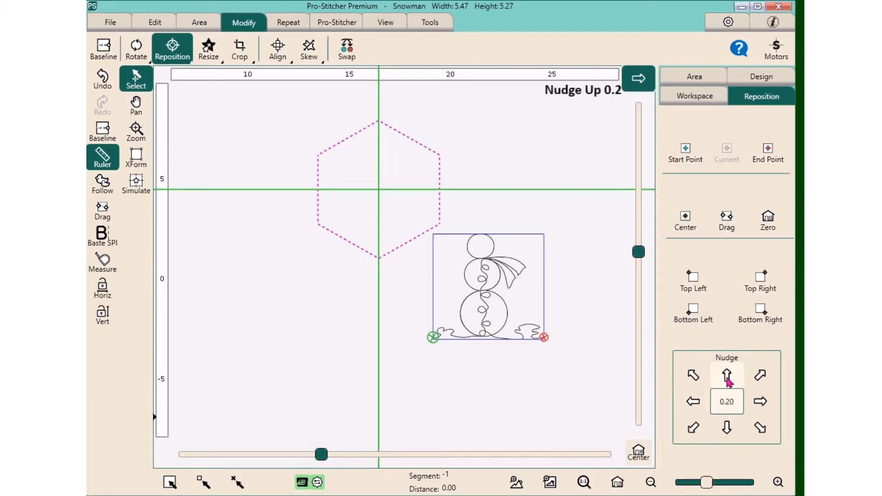
pyautogui.click(726, 377)
pyautogui.click(727, 377)
pyautogui.click(726, 377)
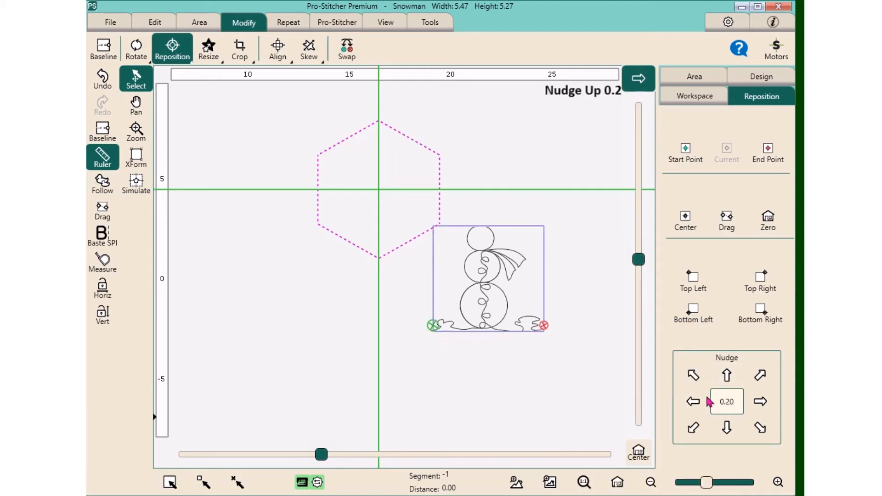
pyautogui.click(693, 401)
pyautogui.click(693, 401)
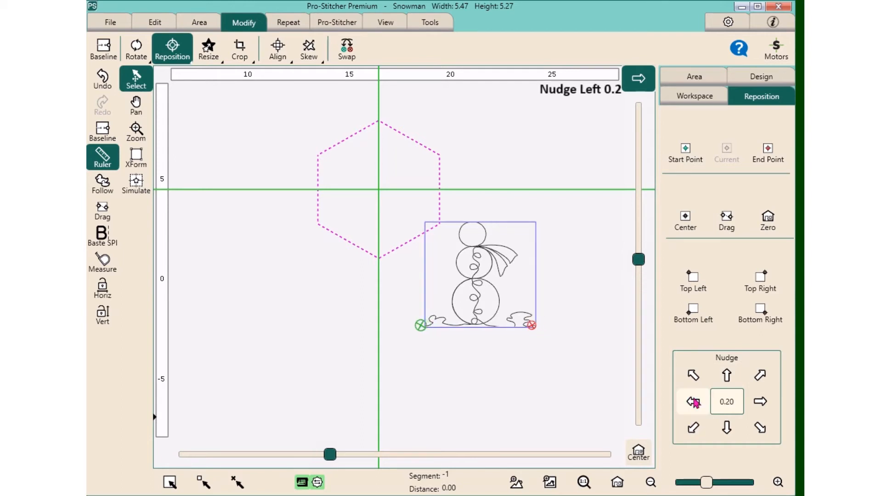
pyautogui.click(694, 401)
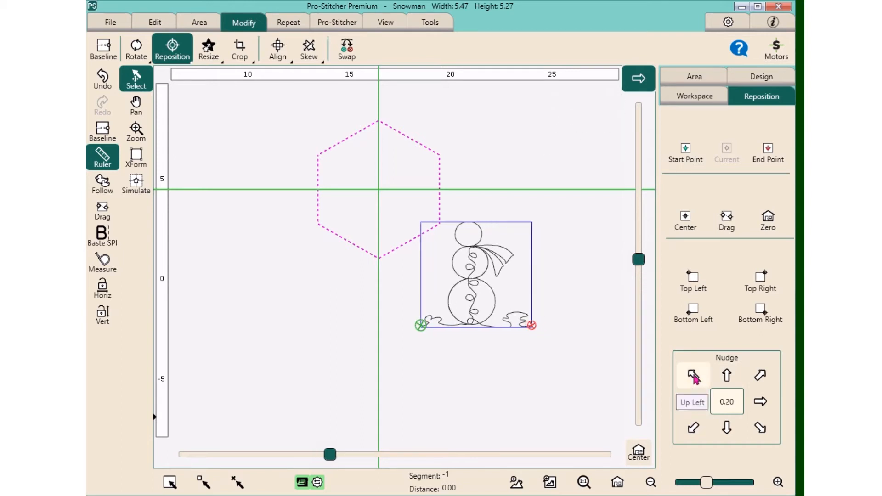
pyautogui.click(694, 375)
pyautogui.click(693, 375)
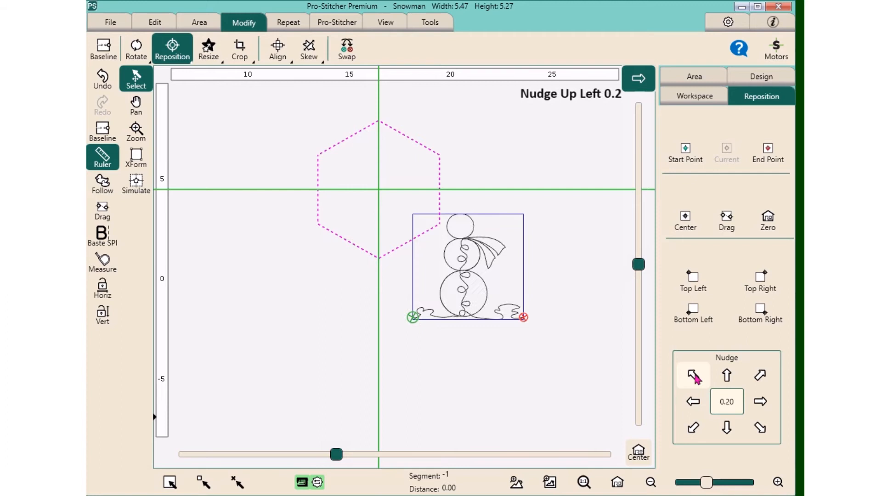
pyautogui.click(760, 376)
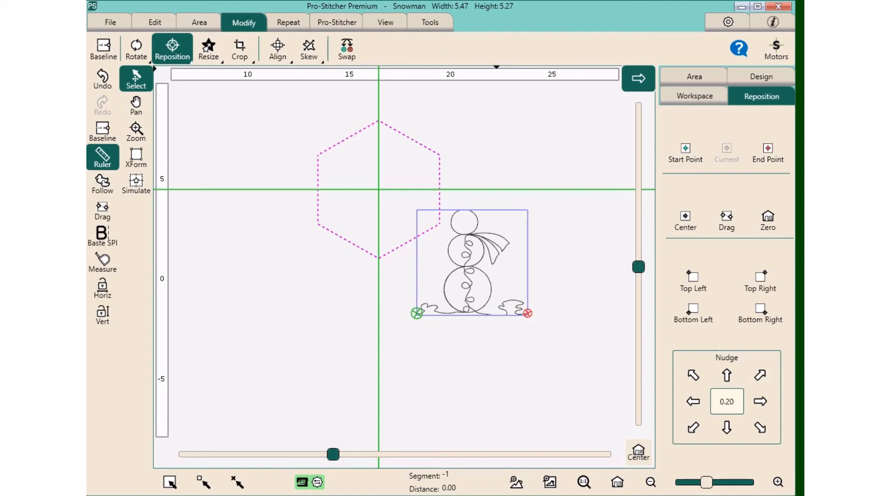
# Enlarge the hexagon area proportionally to a height of 7.27 in three Resize increments, with Lock on
pyautogui.click(208, 48)
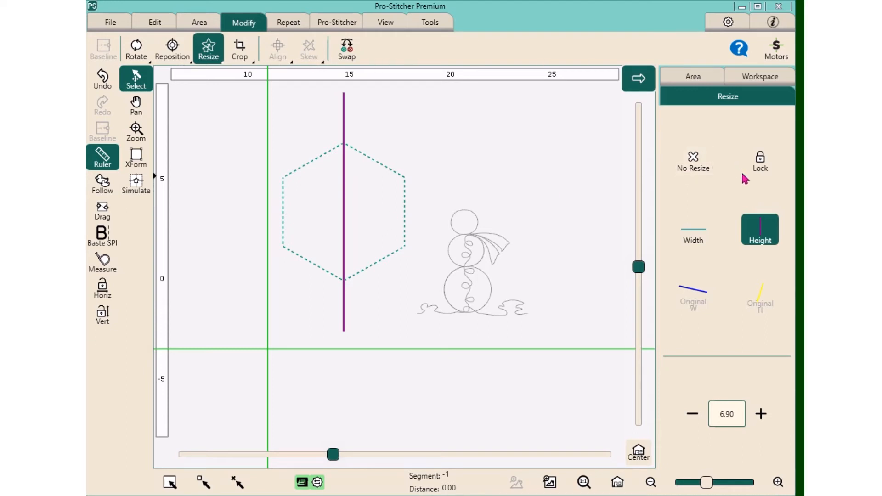
pyautogui.click(760, 171)
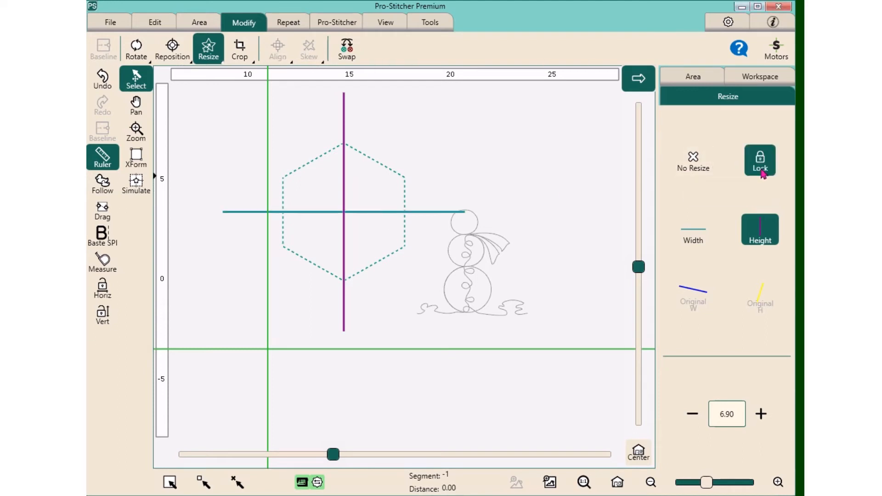
pyautogui.click(761, 414)
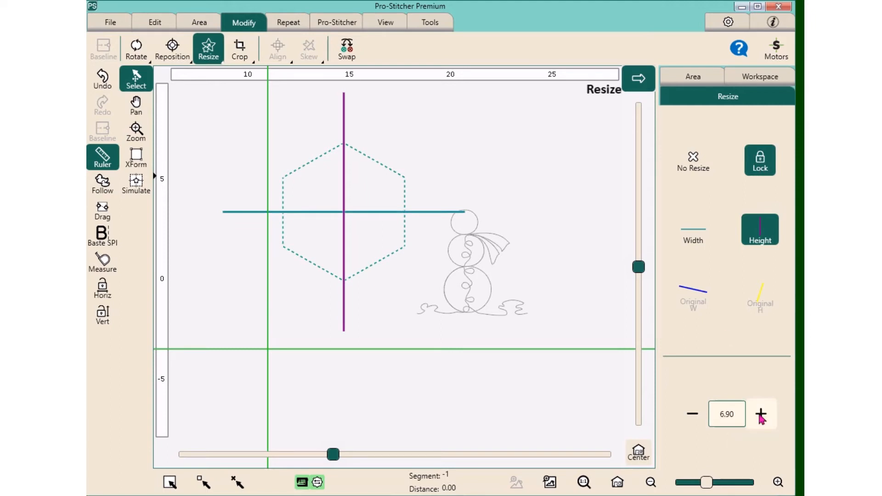
pyautogui.click(760, 414)
pyautogui.click(760, 415)
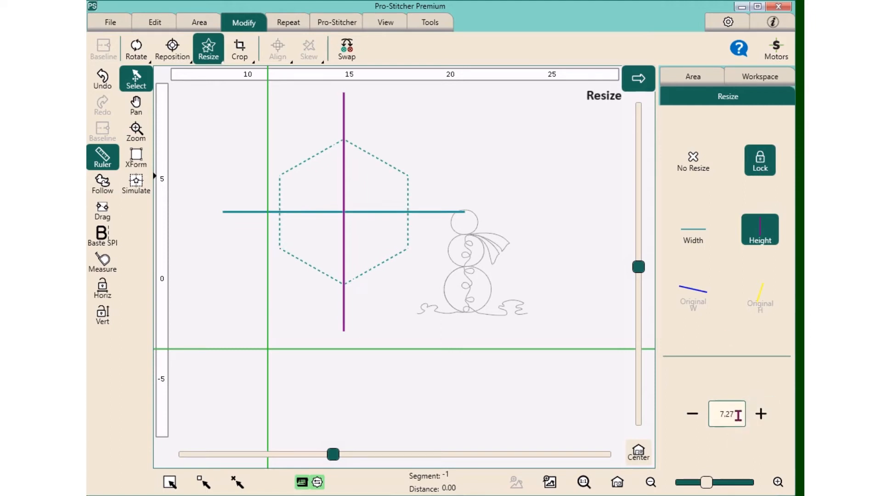
# Set the hexagon area's height to 8.00 with its proportions locked
pyautogui.click(719, 415)
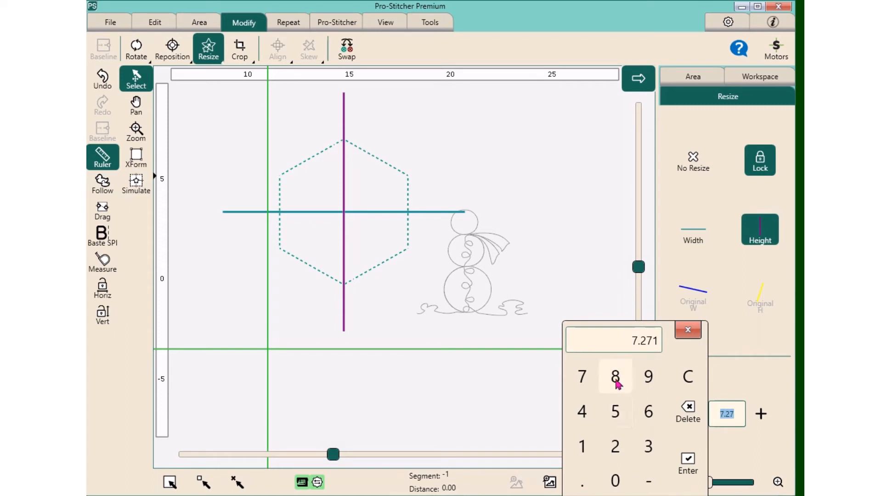
pyautogui.click(616, 379)
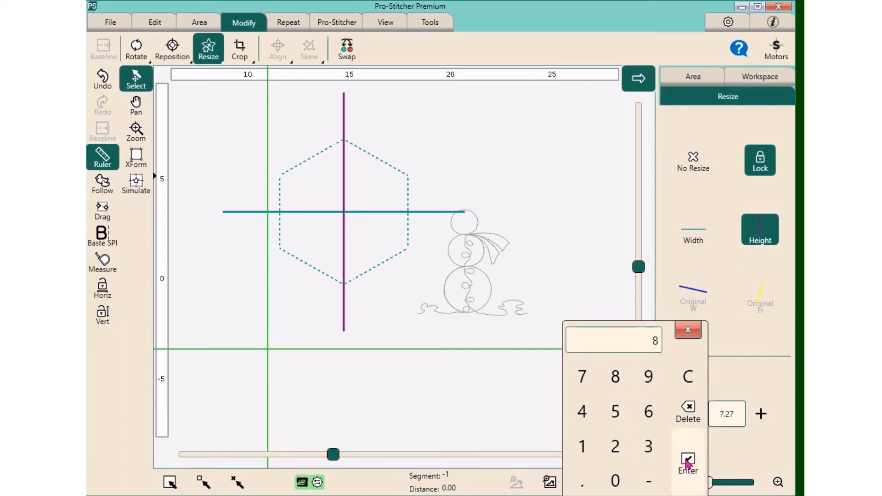
pyautogui.click(688, 463)
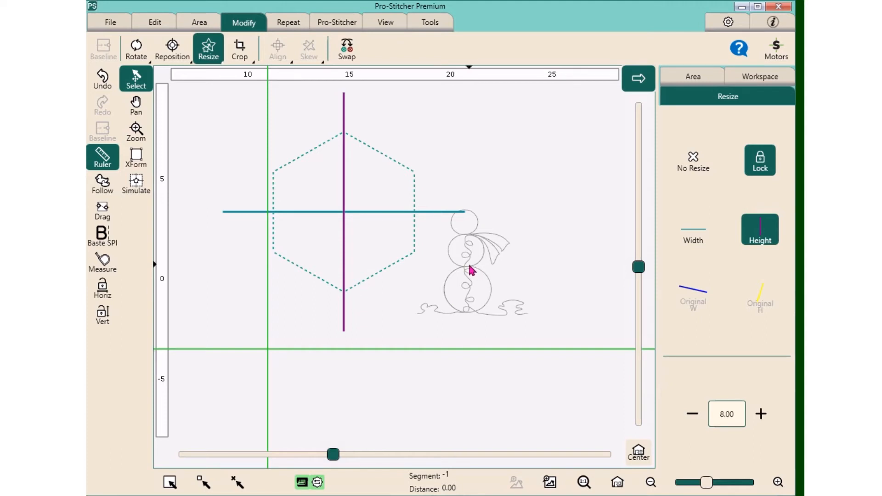
# Select the snowman design and resize it incrementally with proportions locked, first enlarging it and then reducing it to a height of 4.90
pyautogui.click(471, 271)
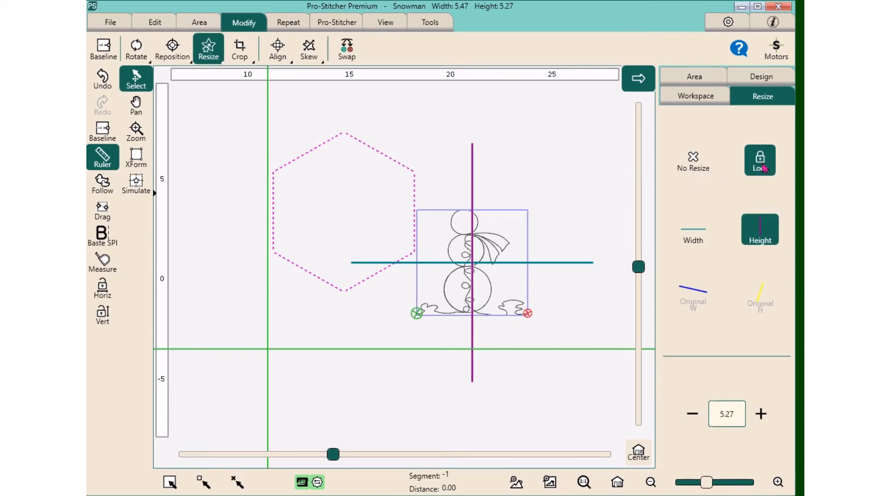
pyautogui.click(761, 415)
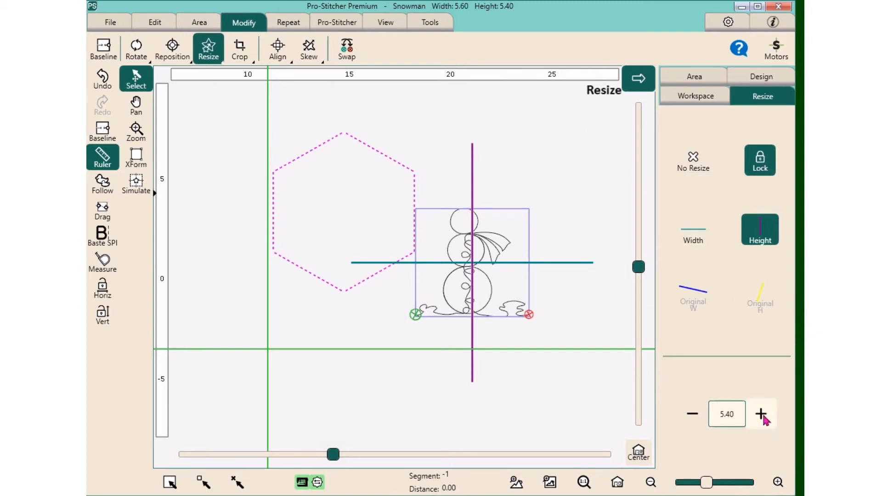
pyautogui.click(761, 415)
pyautogui.click(694, 416)
pyautogui.click(693, 416)
pyautogui.click(693, 416)
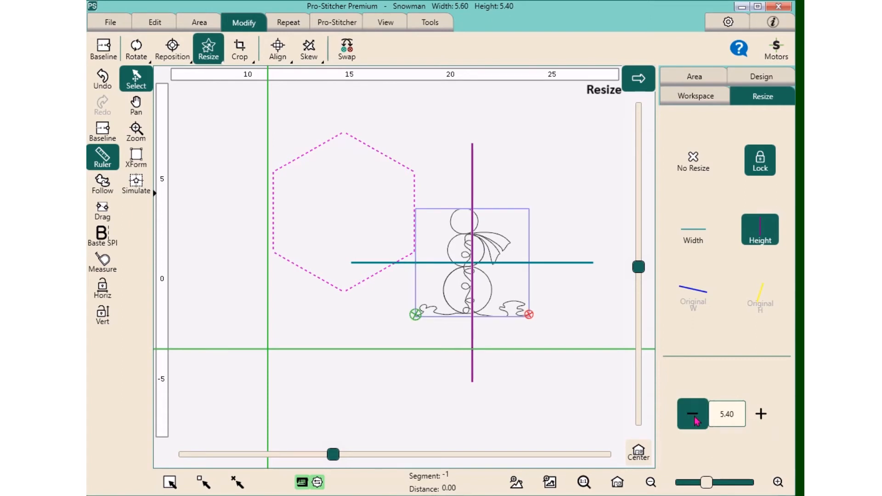
pyautogui.click(694, 416)
pyautogui.click(694, 416)
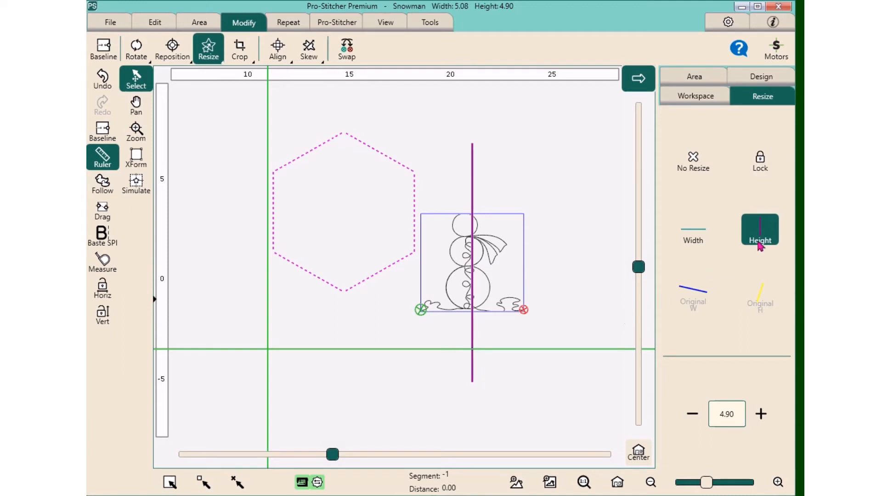
# With Lock off, increase only the snowman design's height to 5.77
pyautogui.click(760, 415)
pyautogui.click(760, 415)
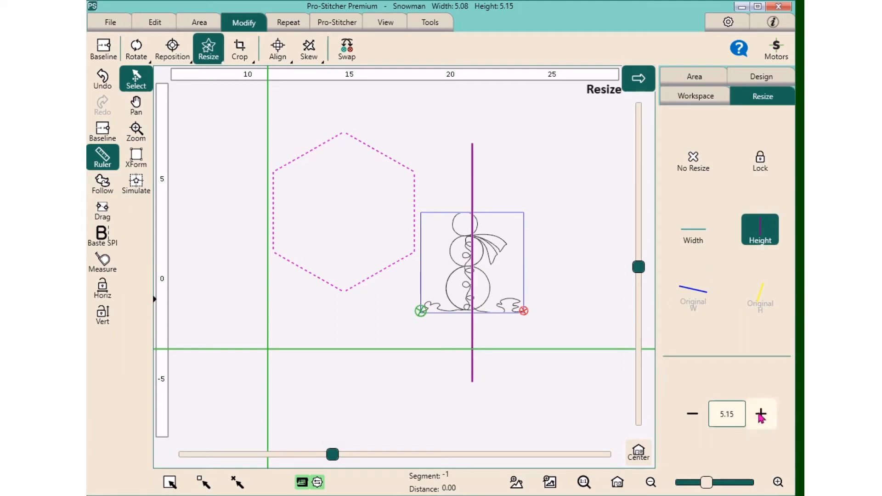
pyautogui.click(760, 415)
pyautogui.click(760, 414)
# Increase only the snowman design's width to 5.95
pyautogui.click(710, 238)
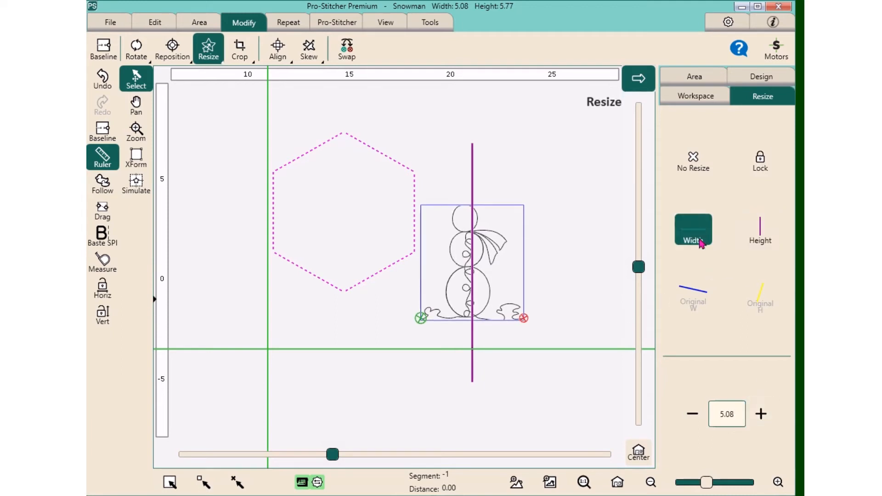
pyautogui.click(760, 415)
pyautogui.click(760, 415)
pyautogui.click(760, 415)
pyautogui.click(760, 415)
pyautogui.click(760, 415)
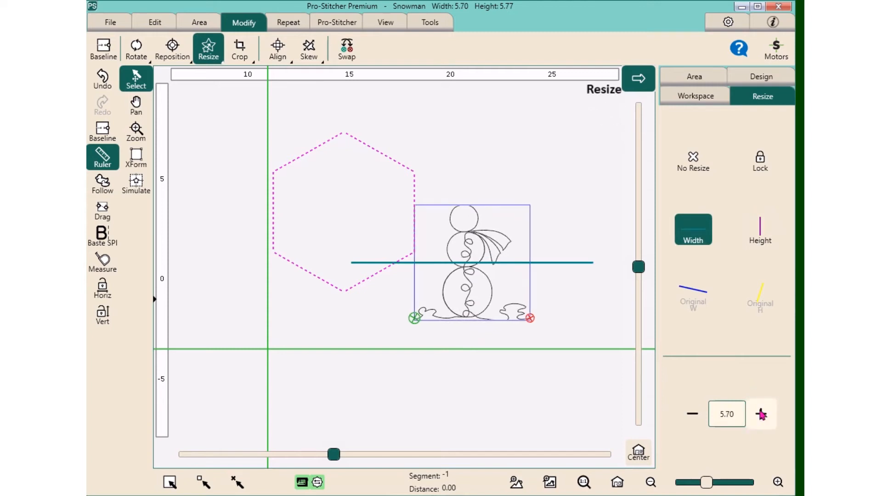
pyautogui.click(760, 414)
pyautogui.click(760, 415)
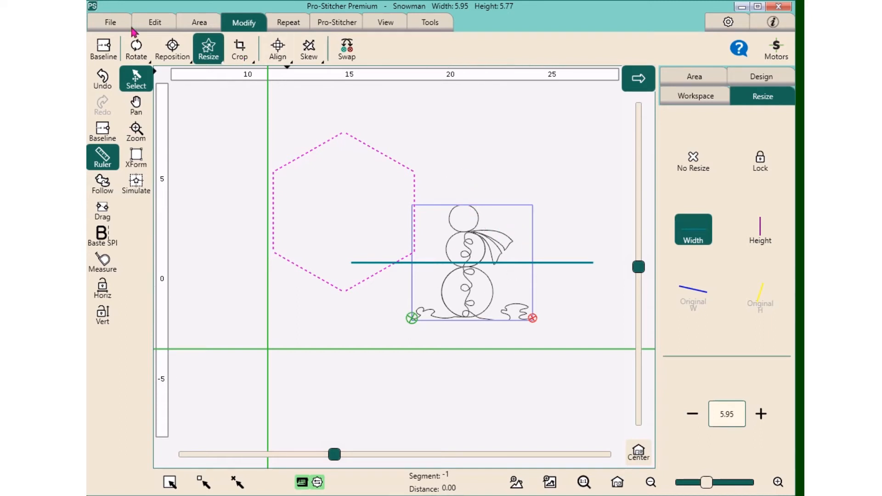
# Rotate and reposition the snowman with a two-point rotation, using simulated machine positions for its start and end on the hexagon
pyautogui.click(136, 54)
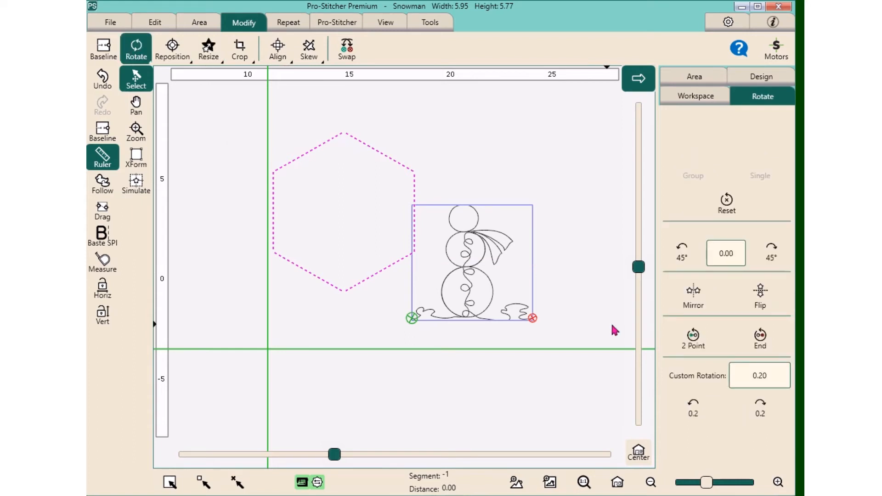
pyautogui.click(693, 339)
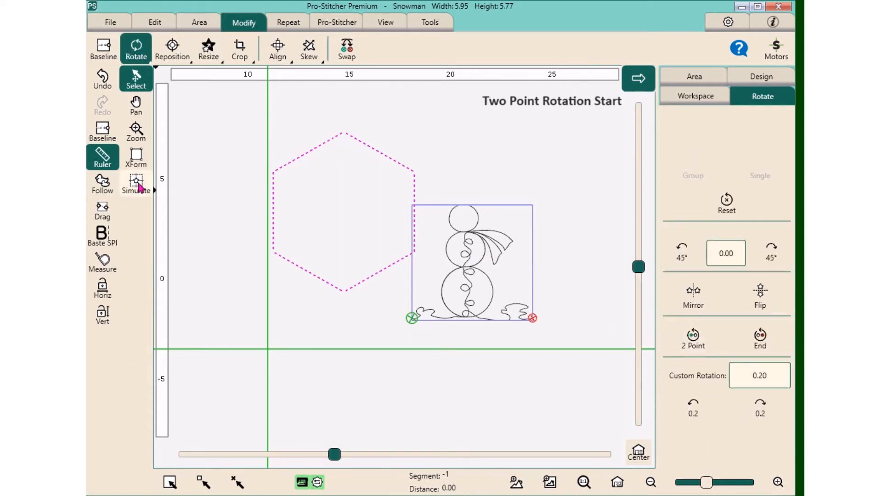
pyautogui.click(138, 186)
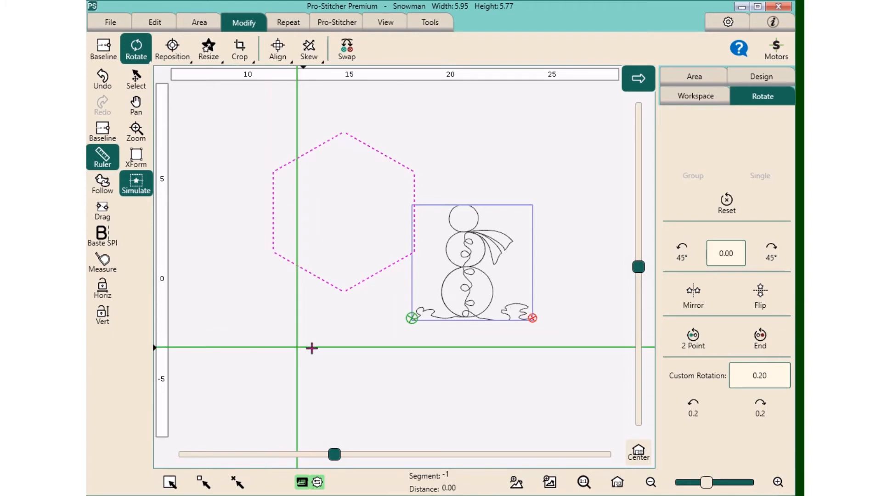
pyautogui.click(693, 339)
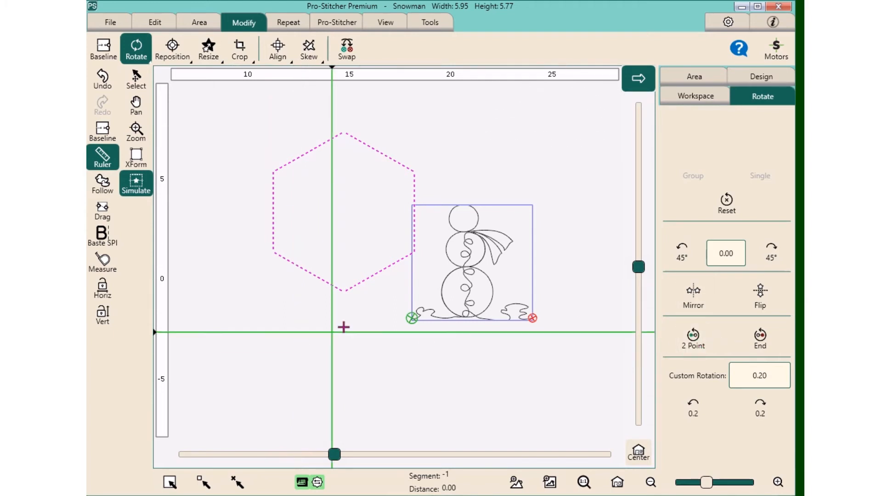
pyautogui.click(759, 344)
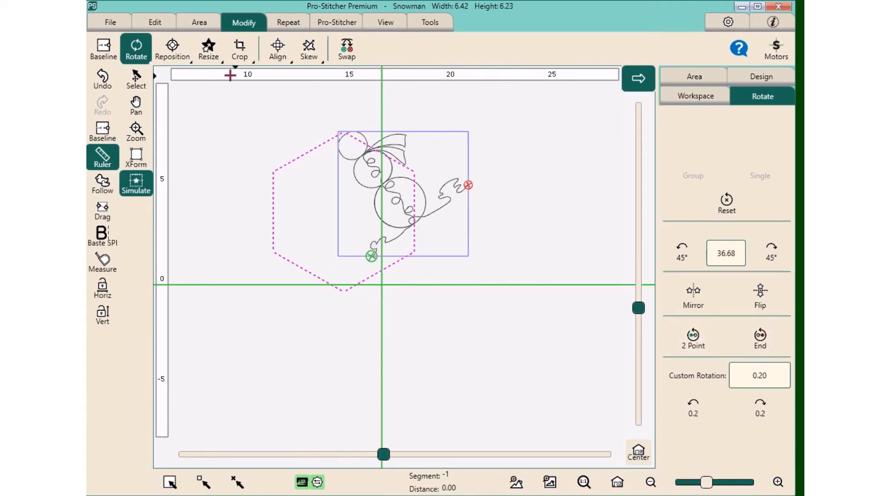
# Increase only the rotated snowman's width to 6.92 with Lock off
pyautogui.click(207, 50)
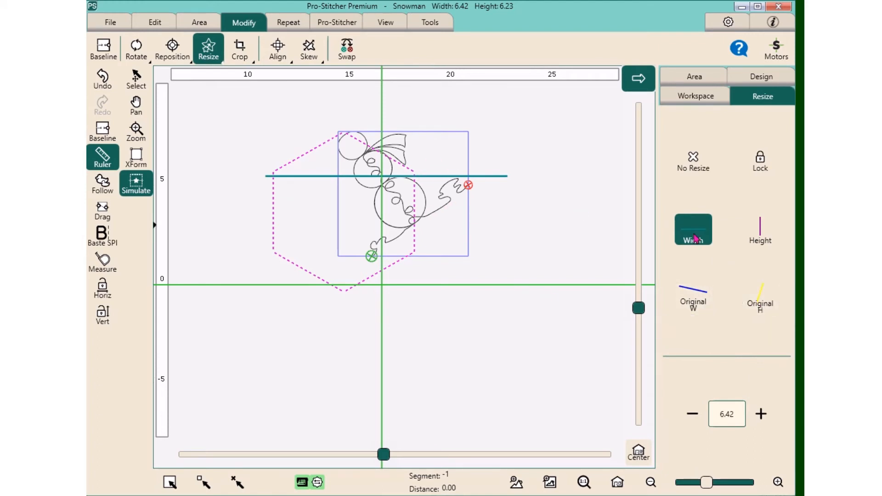
pyautogui.click(760, 416)
pyautogui.click(760, 415)
pyautogui.click(761, 415)
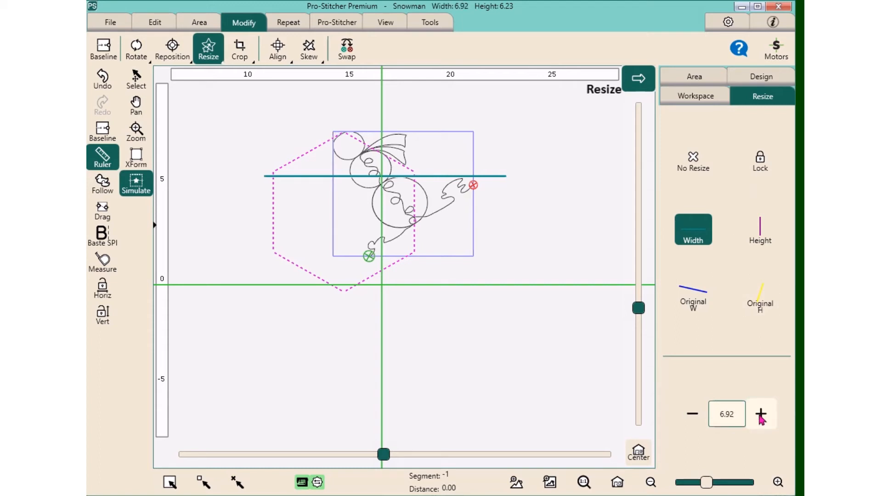
pyautogui.click(761, 415)
# Increase only the rotated snowman's height in several increments with Lock off
pyautogui.click(760, 237)
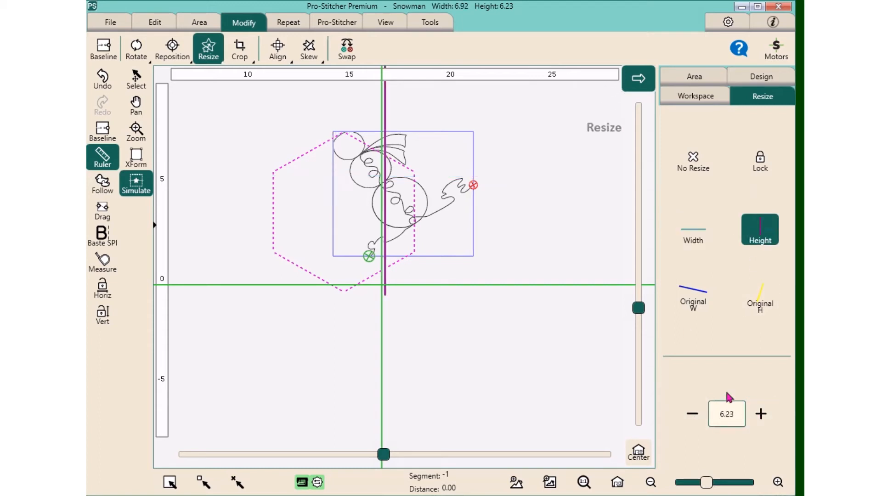
pyautogui.click(762, 413)
pyautogui.click(761, 414)
pyautogui.click(761, 413)
pyautogui.click(762, 413)
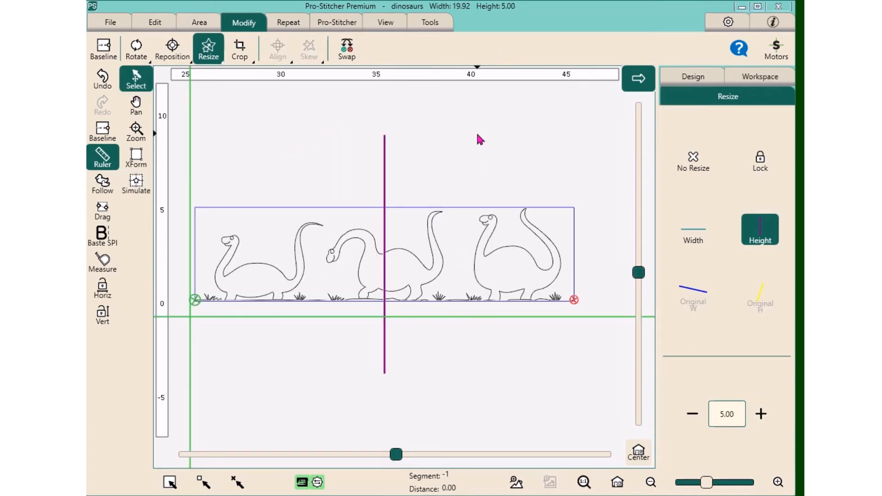
# Simulate machine positions to set the dinosaur design's start at 39.17 and end at 83.33 around the middle dinosaur, and crop to Start End
pyautogui.click(242, 54)
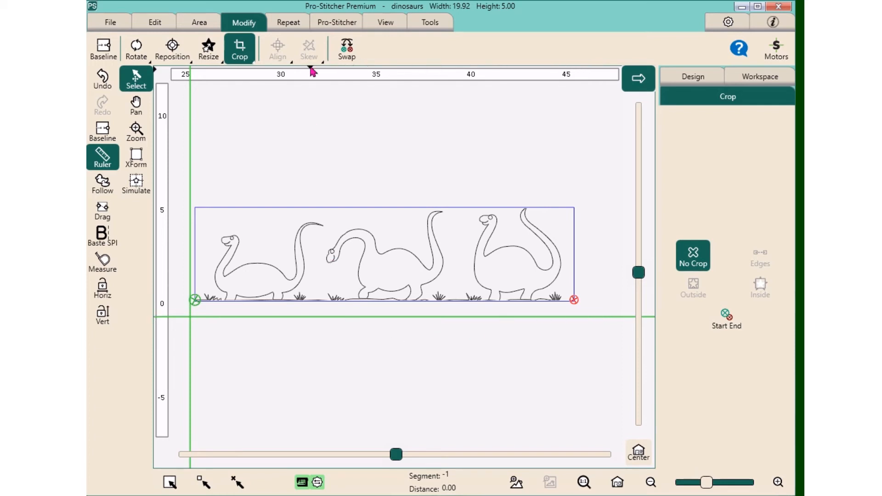
pyautogui.click(324, 28)
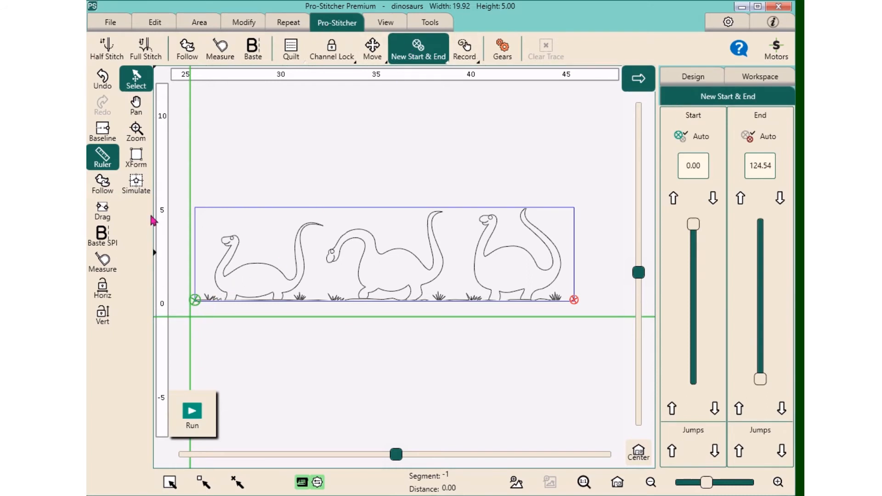
pyautogui.click(136, 183)
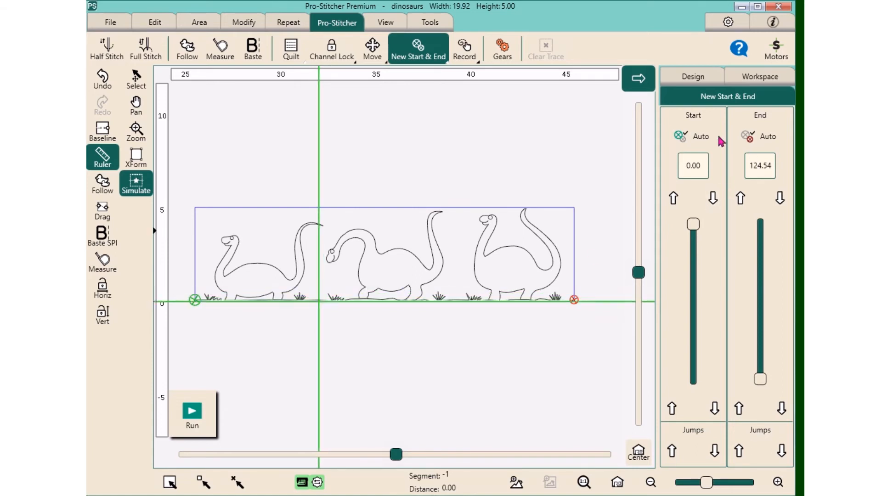
pyautogui.click(693, 137)
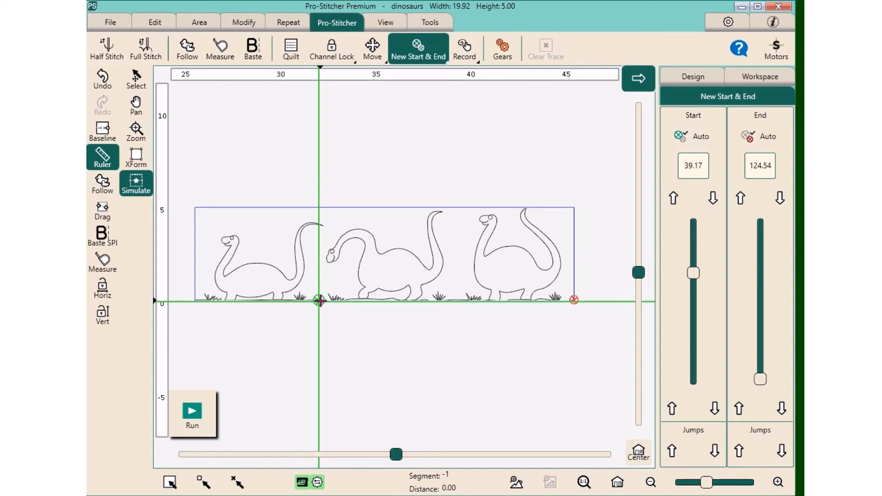
pyautogui.click(758, 142)
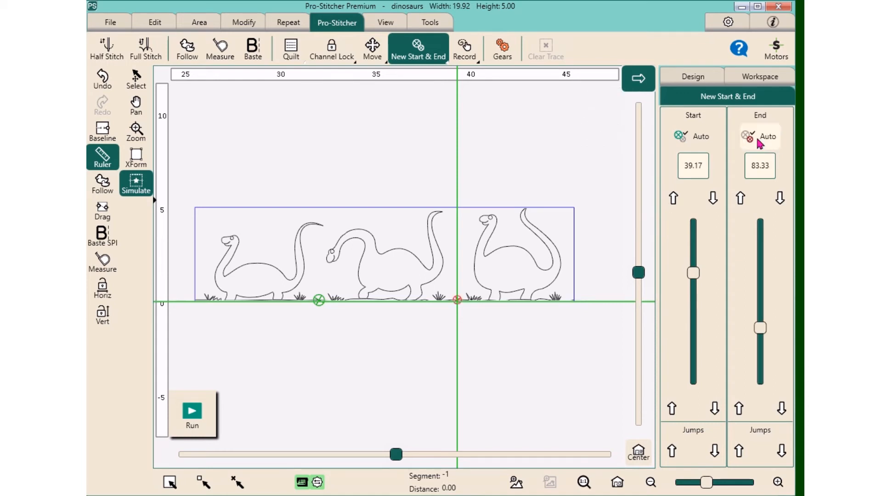
pyautogui.click(248, 24)
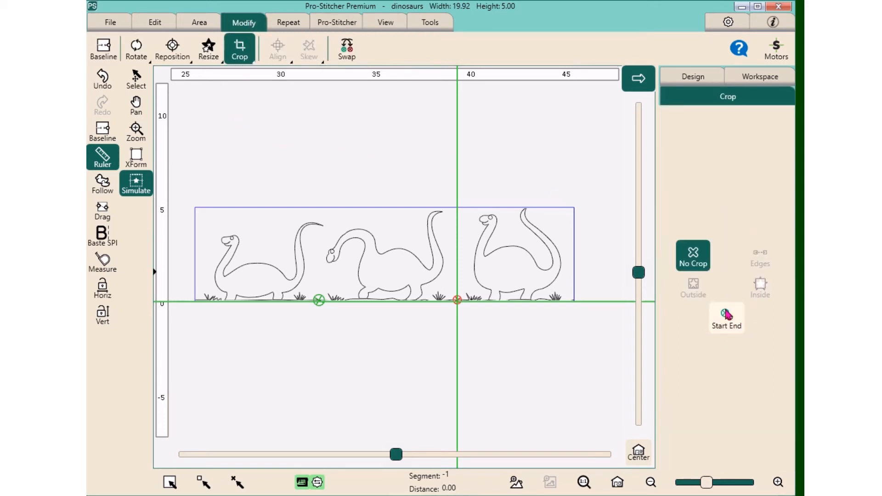
pyautogui.click(726, 315)
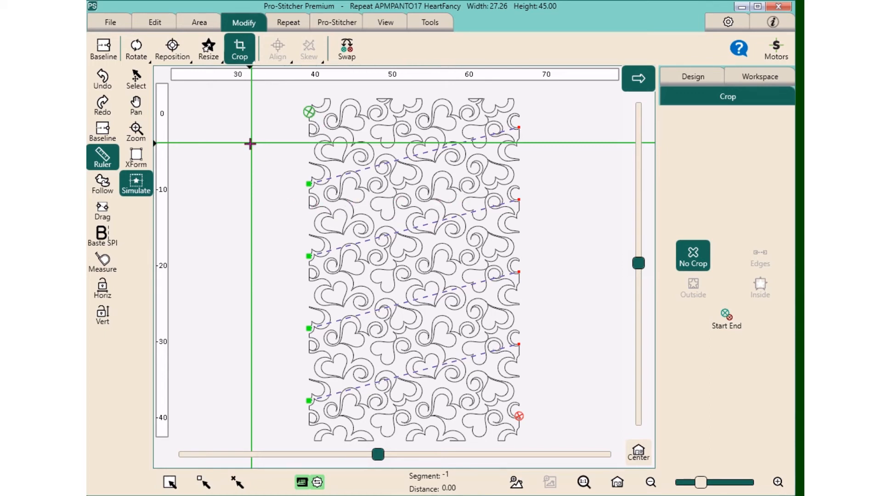
# Create a two-corner area of about 15.86 by 10.25 over the upper part of the heart pattern, using simulated machine positions
pyautogui.moveTo(250, 143); pyautogui.dragTo(347, 131)
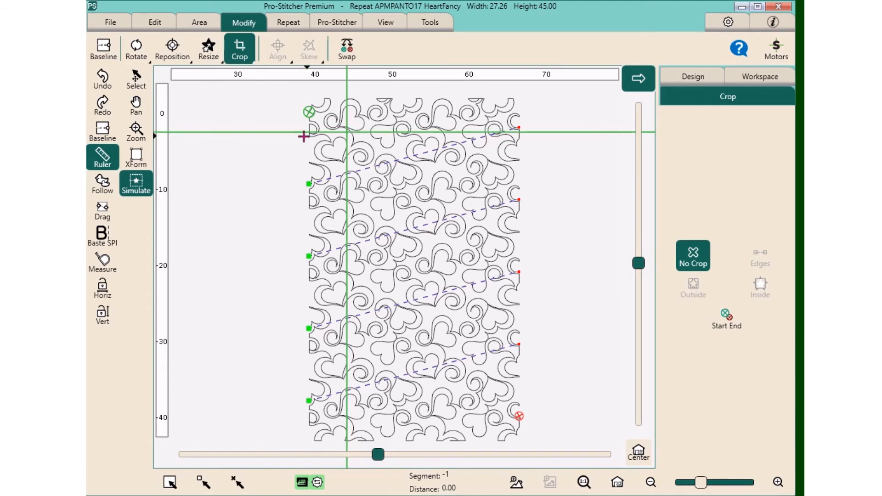
pyautogui.click(200, 23)
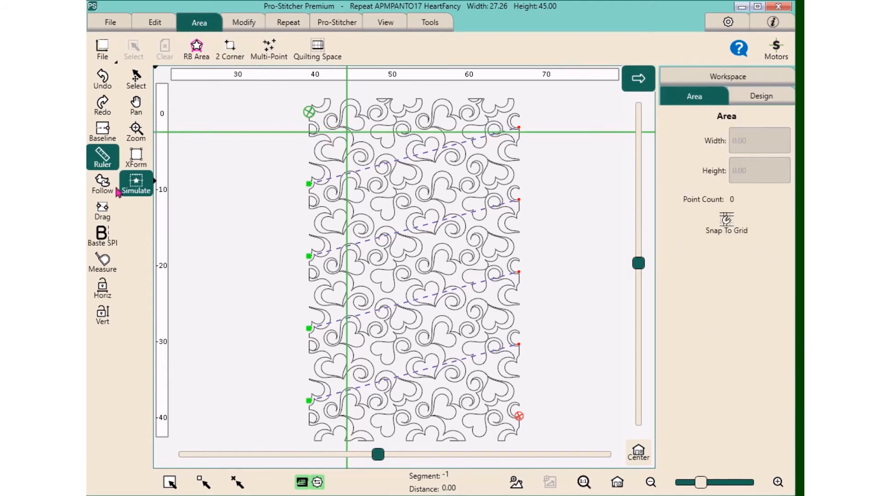
pyautogui.click(232, 52)
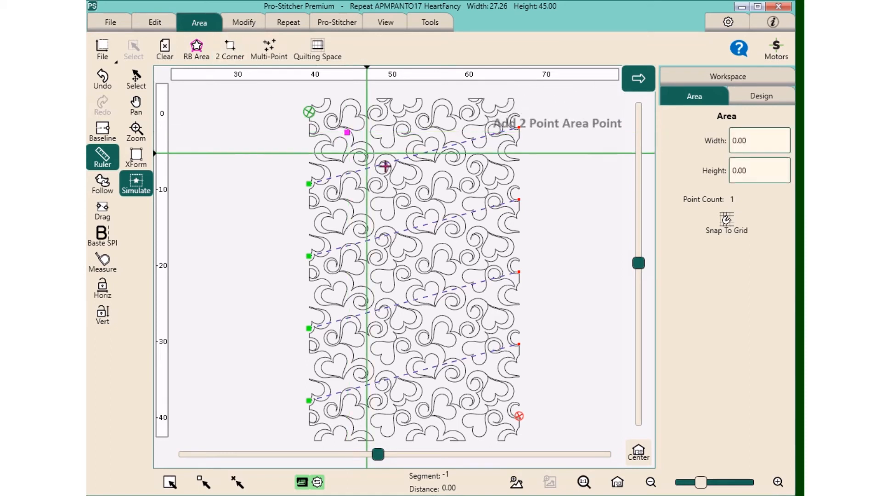
pyautogui.click(235, 51)
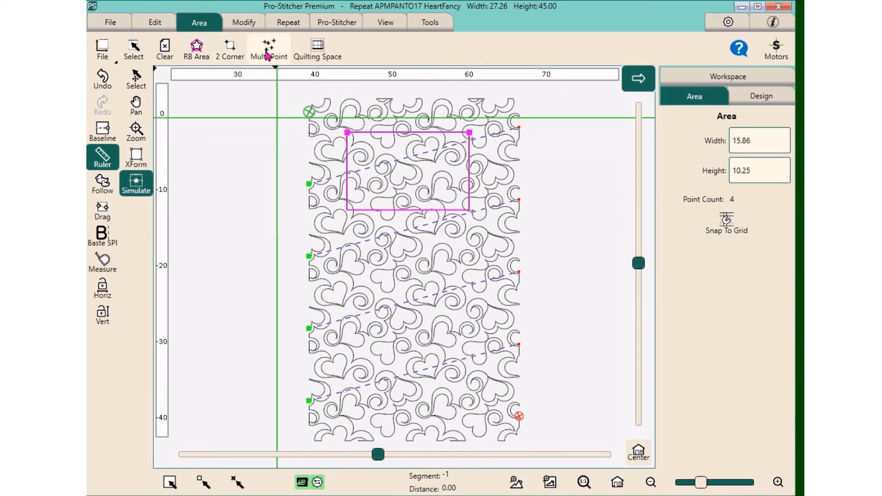
# Crop away the heart pattern outside the area, and restore the full pattern with No Crop
pyautogui.click(243, 23)
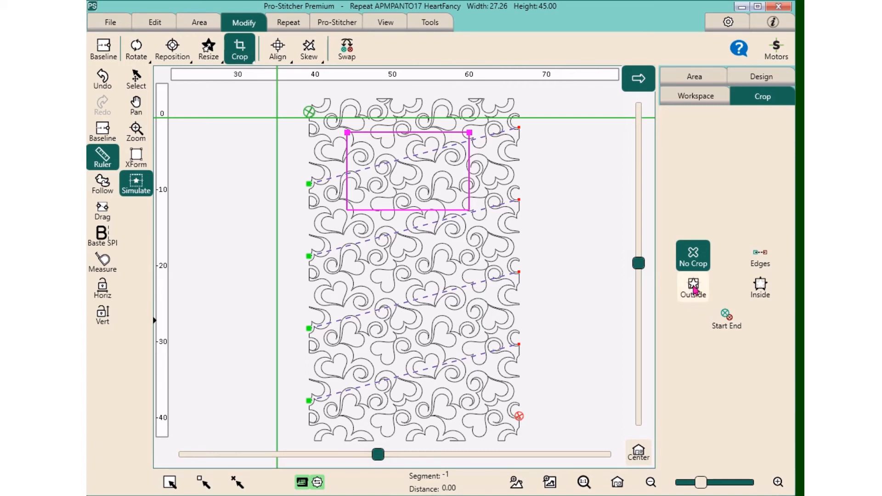
pyautogui.click(694, 287)
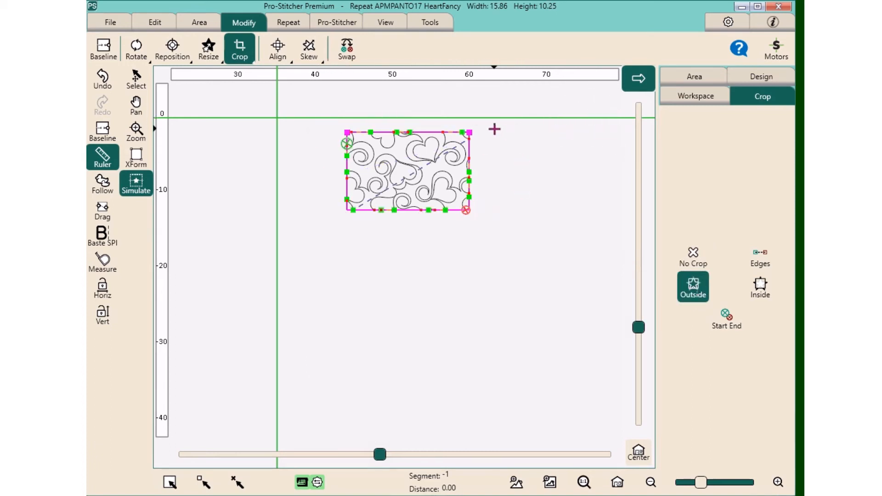
pyautogui.click(693, 257)
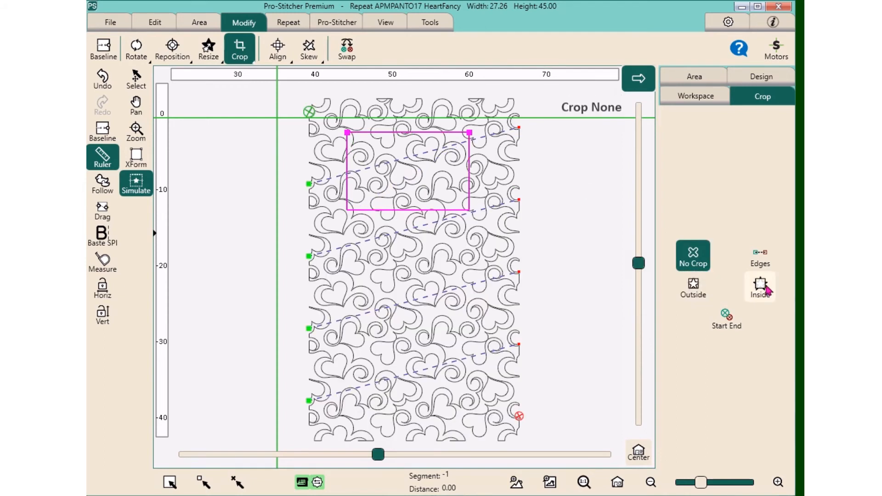
# Crop away the heart pattern inside the area, toggle the Edges option on and off, and restore the pattern with No Crop
pyautogui.click(766, 288)
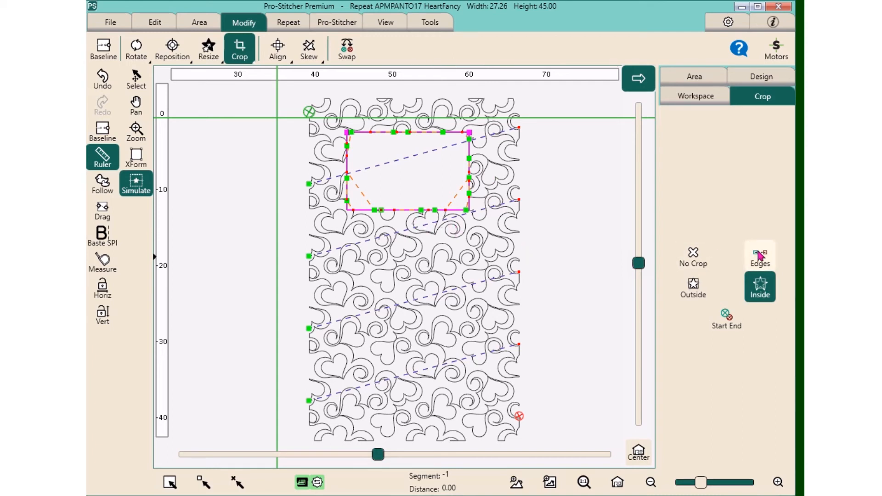
pyautogui.click(759, 256)
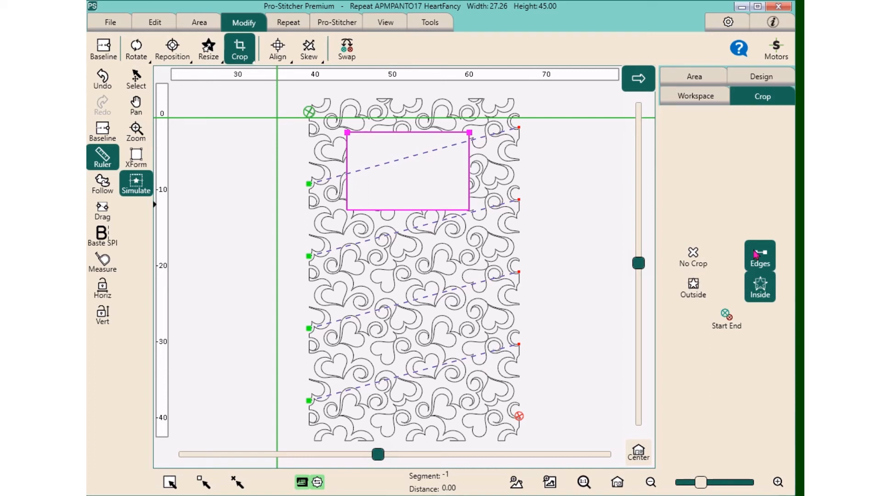
pyautogui.click(755, 255)
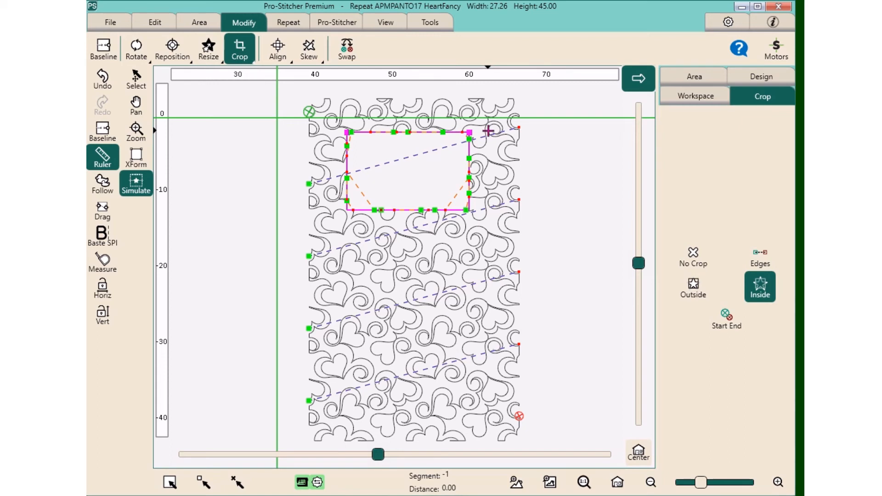
pyautogui.click(687, 255)
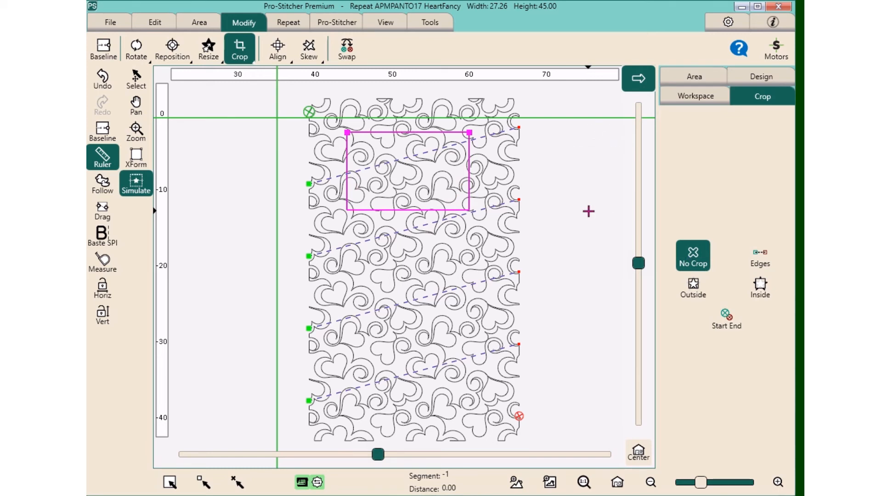
# Align the heart pattern to the area's center, and switch the alignment setting to No Align
pyautogui.click(278, 50)
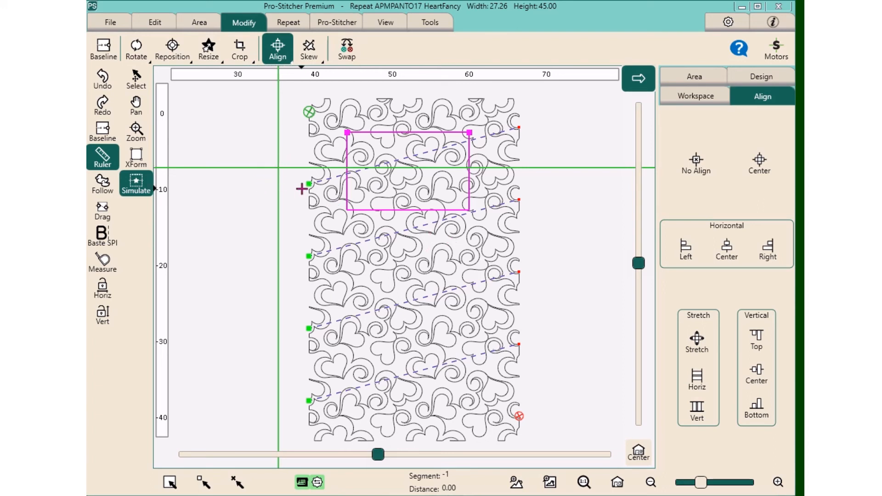
pyautogui.click(758, 163)
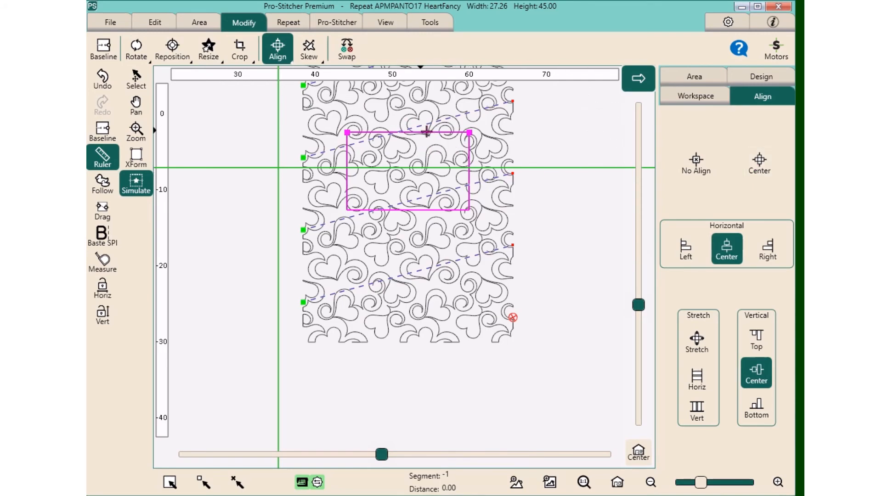
pyautogui.scroll(-4, 549, 220)
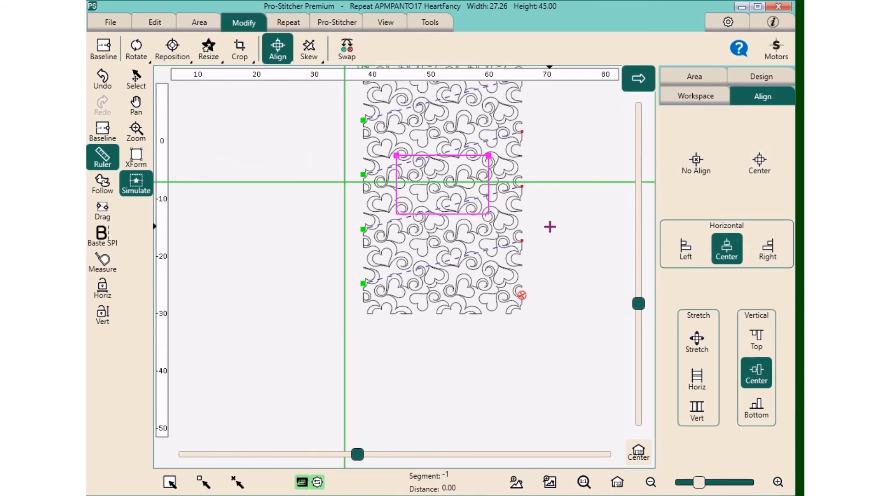
pyautogui.scroll(-1, 553, 228)
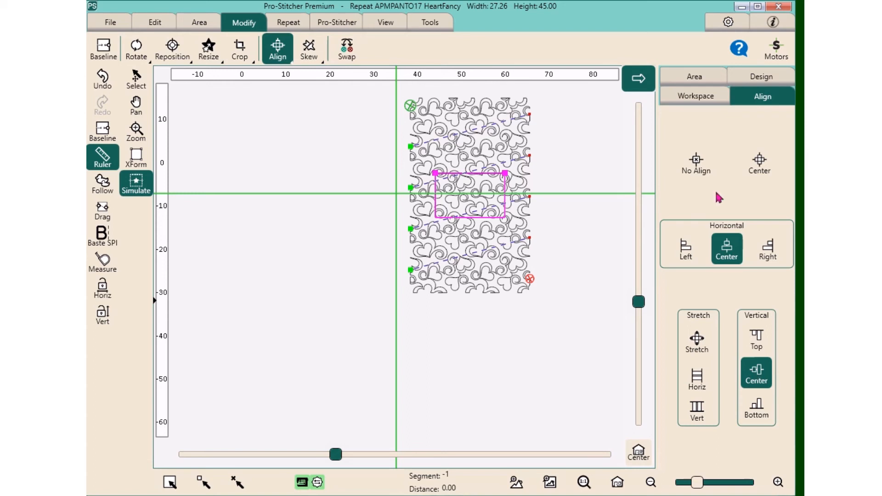
pyautogui.click(695, 161)
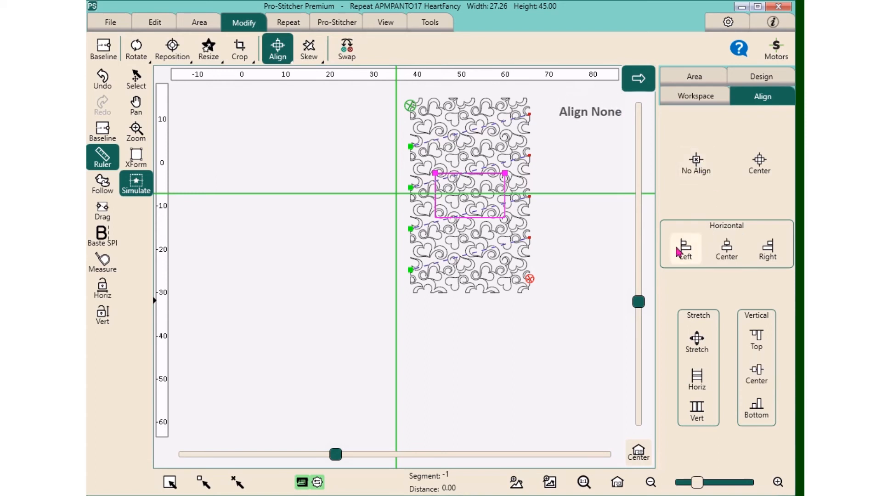
# Align the heart pattern horizontally to the area's left edge, switch it to the right edge, and align it vertically to the top
pyautogui.click(684, 252)
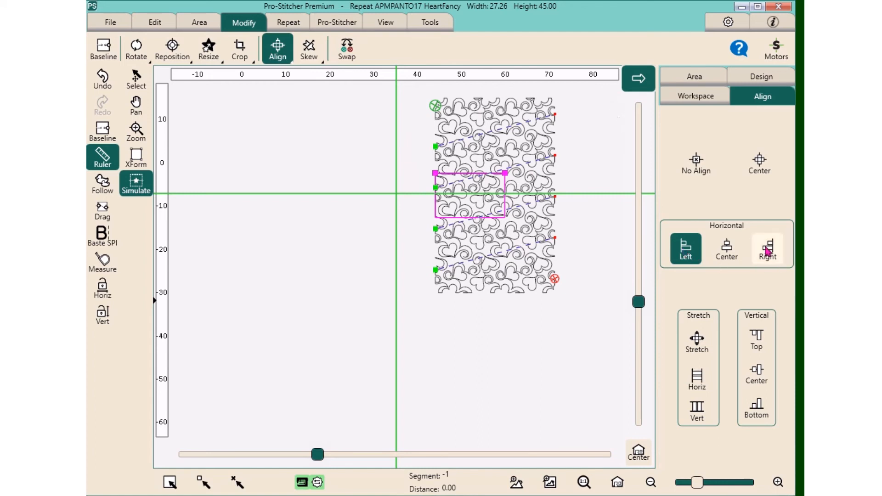
pyautogui.click(770, 251)
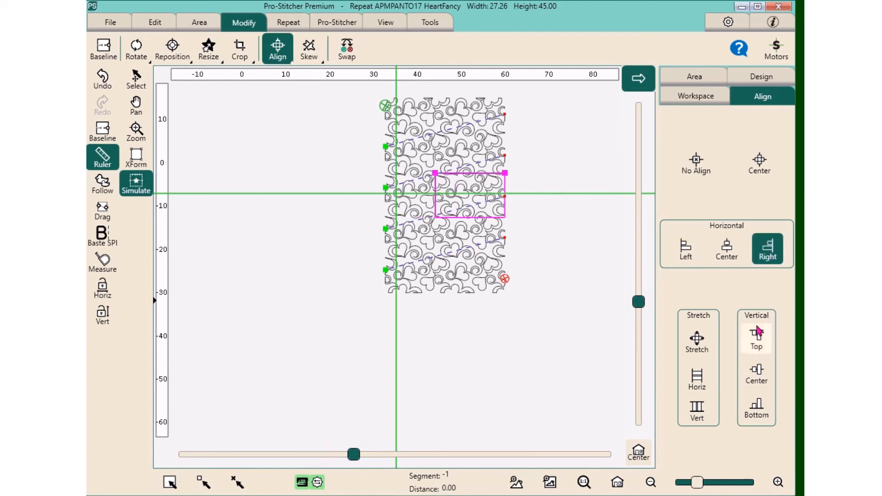
pyautogui.click(757, 332)
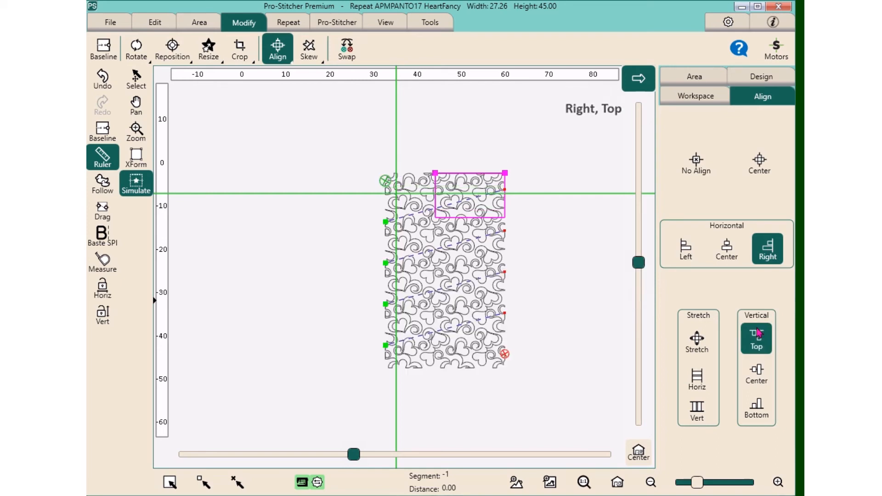
# Align the heart pattern vertically to the area's bottom edge, and switch the vertical alignment to center
pyautogui.click(756, 407)
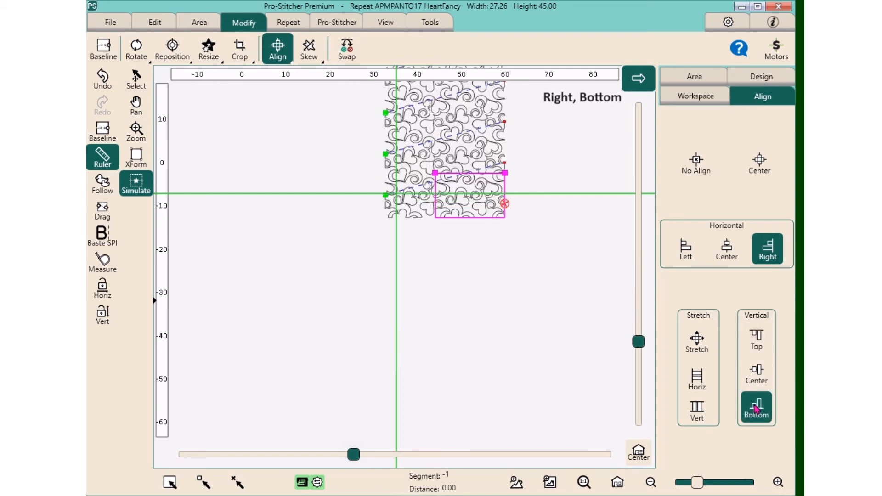
pyautogui.click(756, 374)
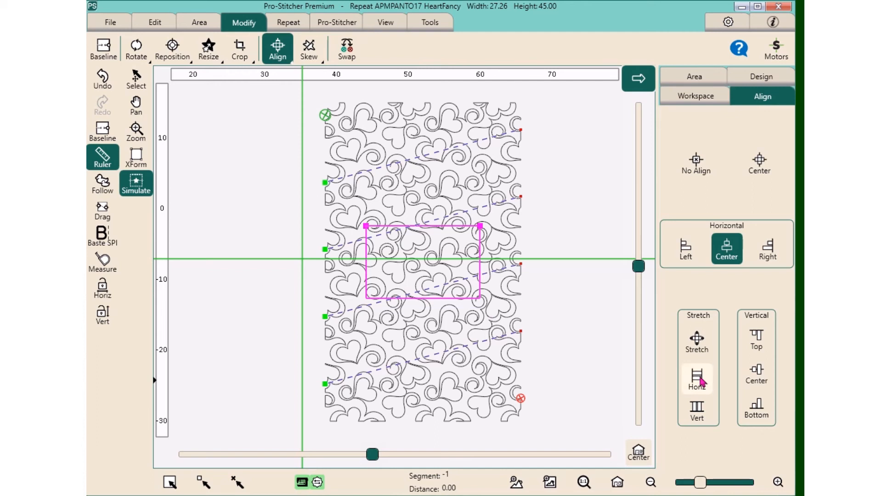
# Try stretching the heart pattern to the area's width, its height and both at once, and undo the stretches and the horizontal centering
pyautogui.click(697, 379)
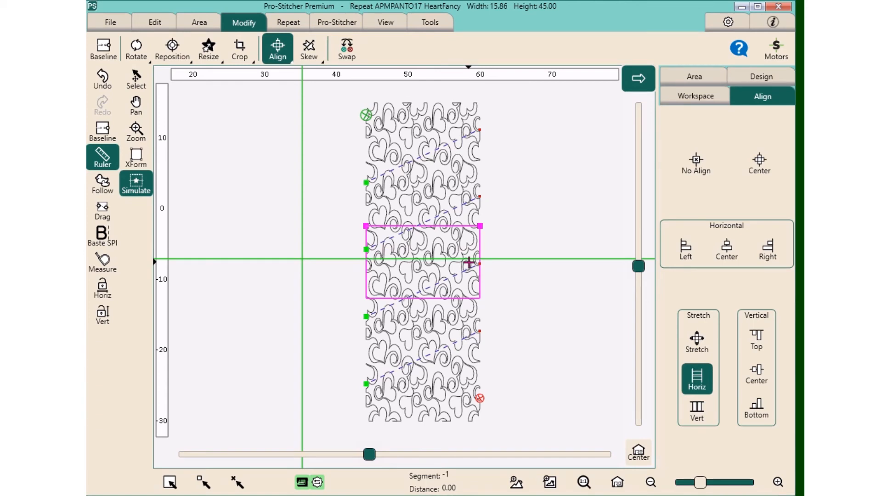
pyautogui.click(102, 78)
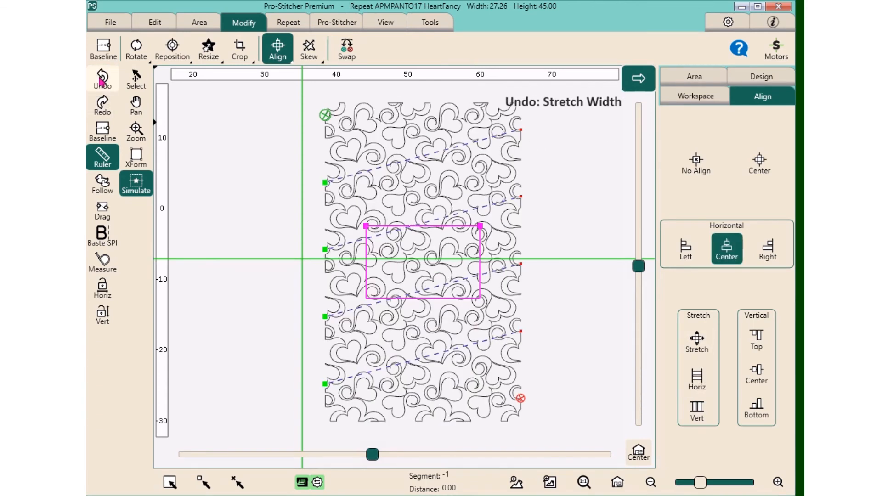
pyautogui.click(697, 409)
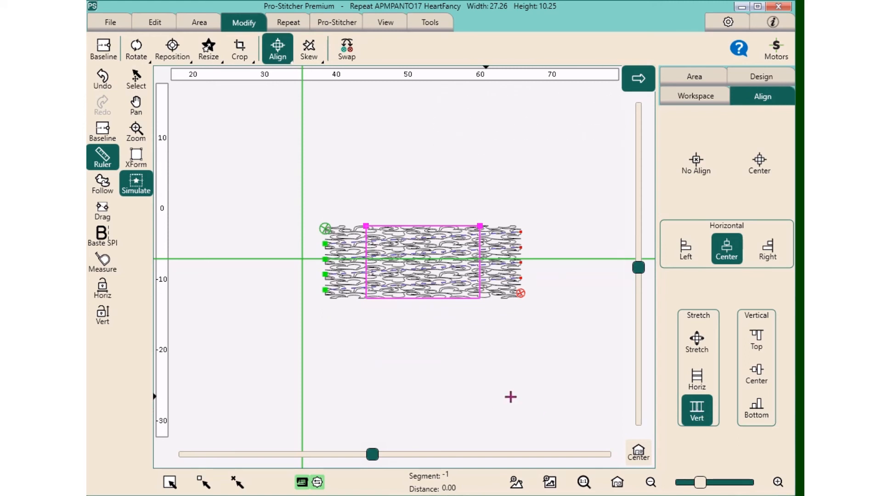
pyautogui.click(698, 344)
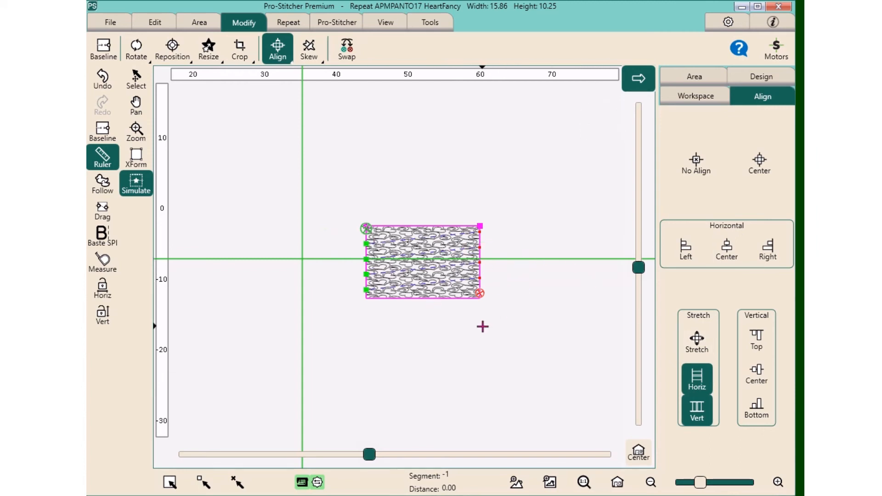
pyautogui.click(106, 83)
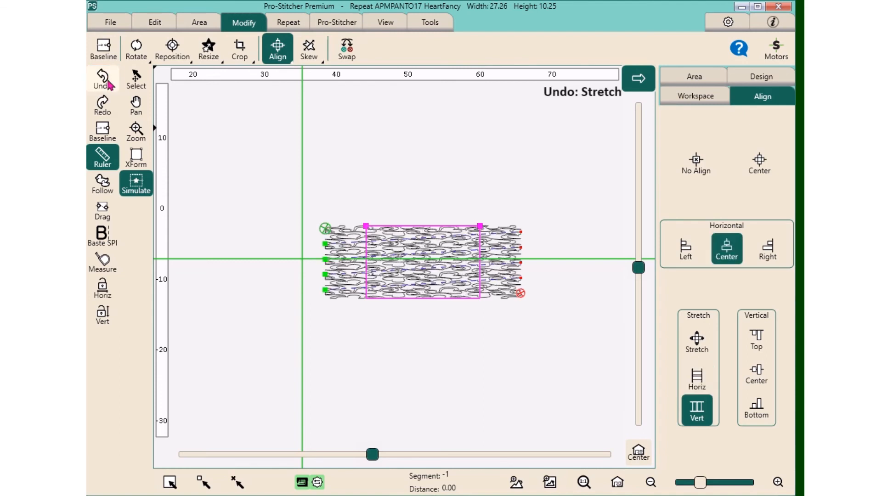
pyautogui.click(102, 79)
pyautogui.click(102, 79)
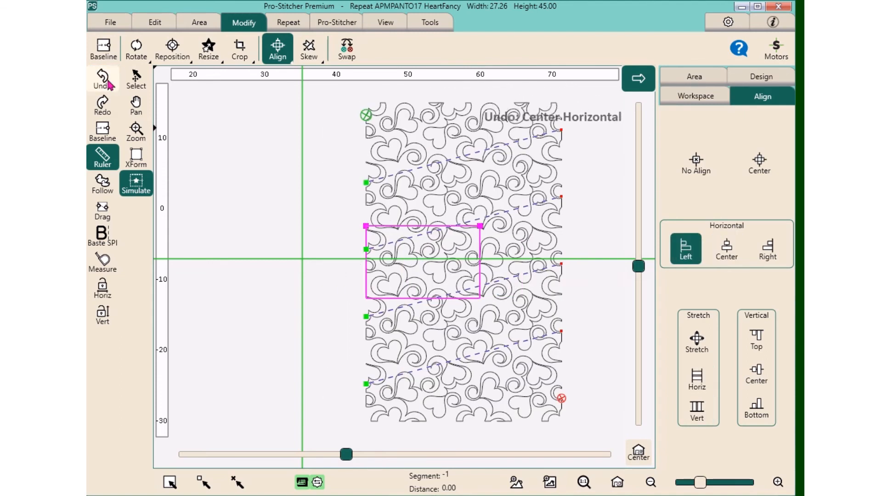
# Replace the area with a two-corner area about 35 wide by 49 high surrounding the heart pattern
pyautogui.click(202, 29)
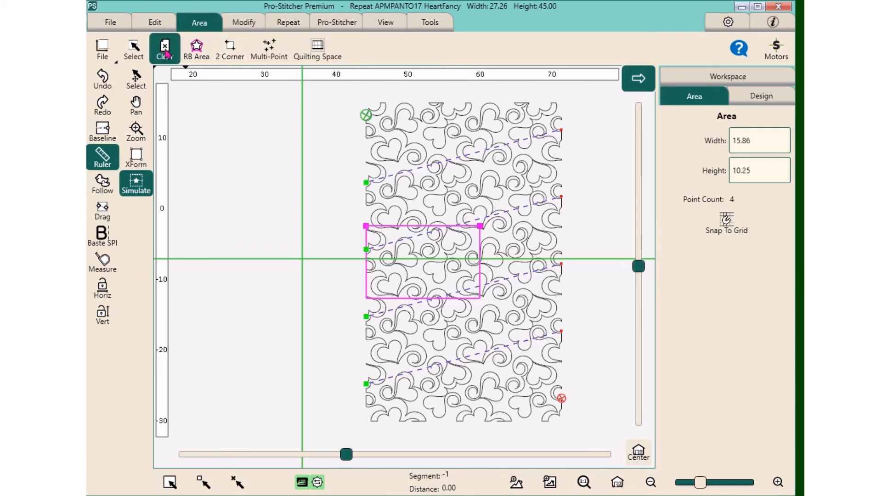
pyautogui.click(166, 52)
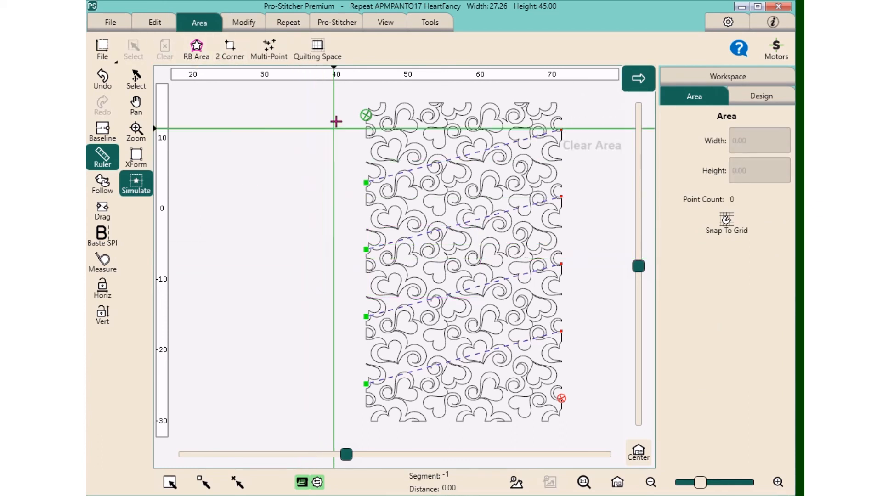
pyautogui.click(231, 52)
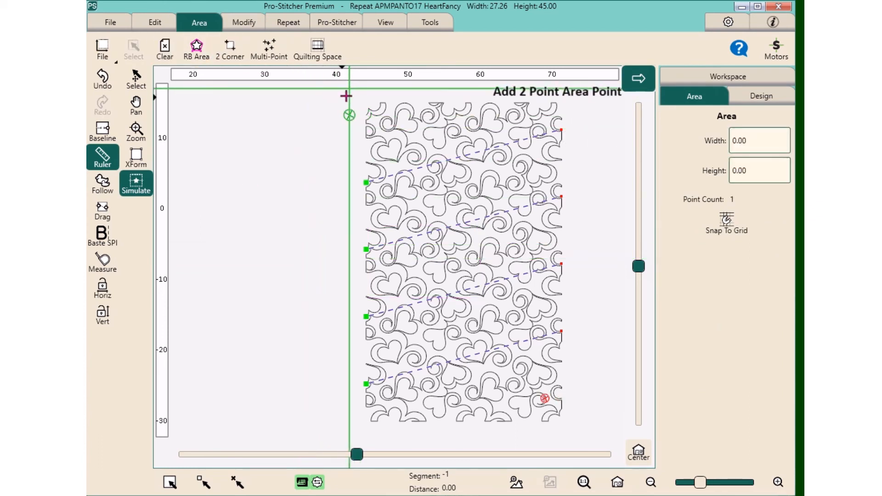
pyautogui.click(348, 90)
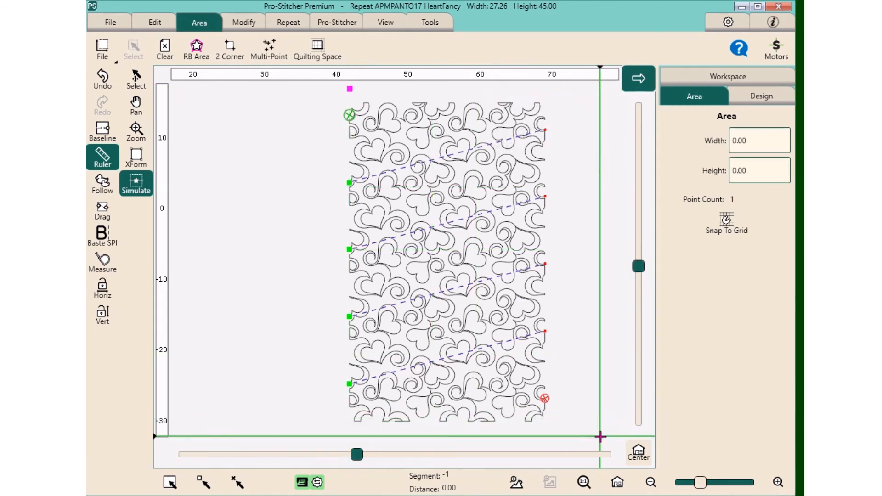
pyautogui.click(230, 51)
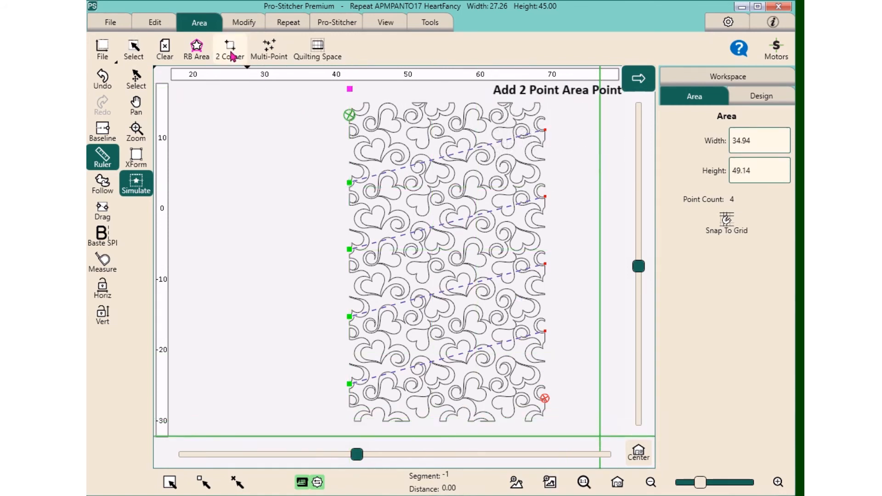
# Stretch the heart pattern in both directions to fill the new area using the Align Stretch option
pyautogui.click(239, 24)
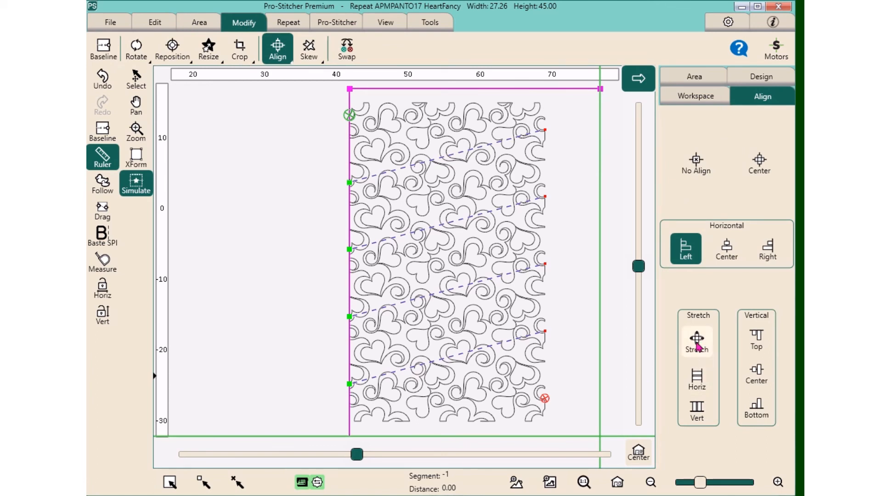
pyautogui.click(697, 348)
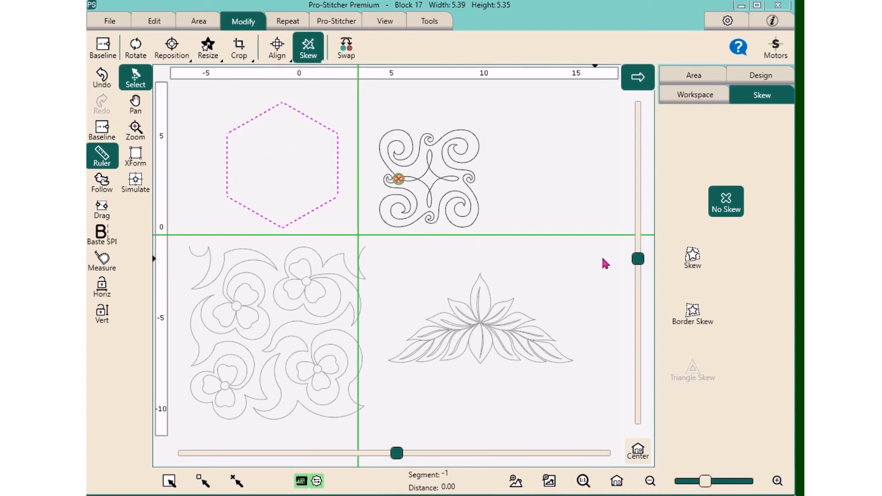
# Apply Skew and Border Skew to fit Block 17 into the hexagon area, and restore the design with No Skew
pyautogui.click(692, 255)
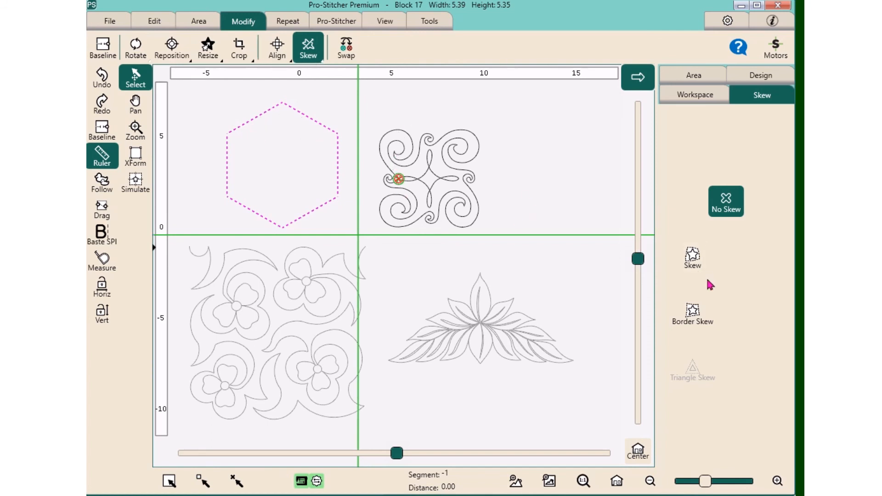
pyautogui.click(693, 259)
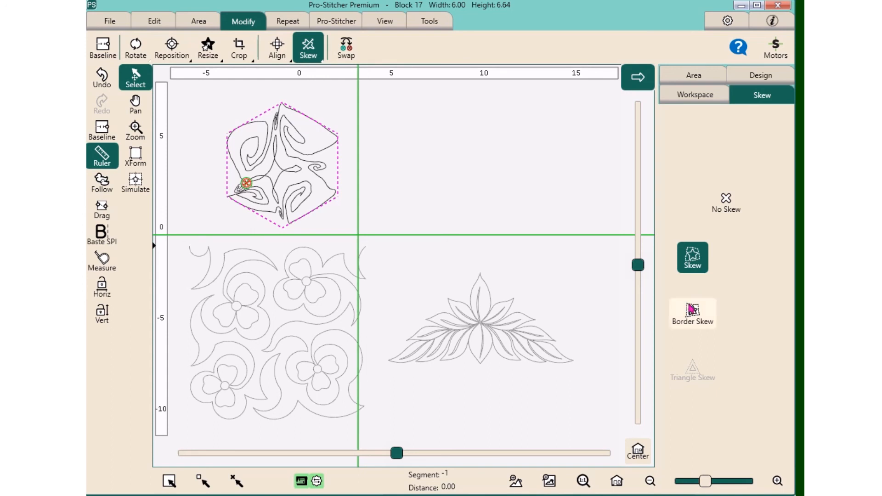
pyautogui.click(692, 308)
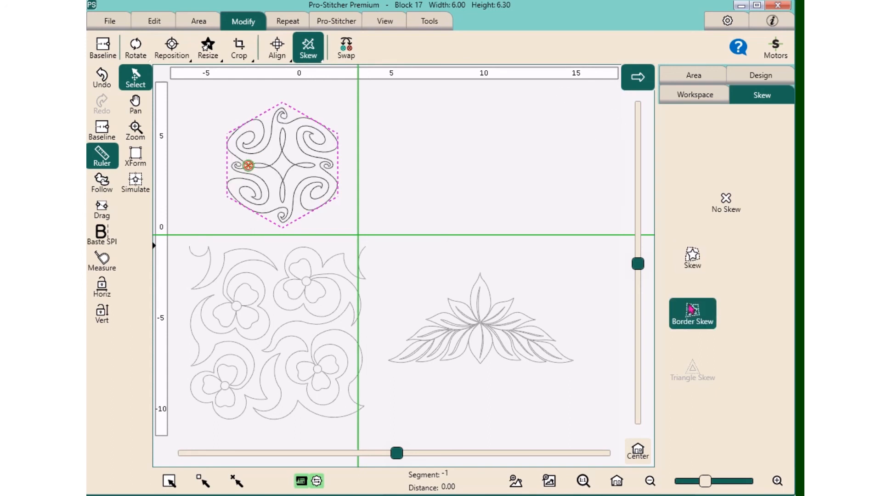
pyautogui.click(725, 201)
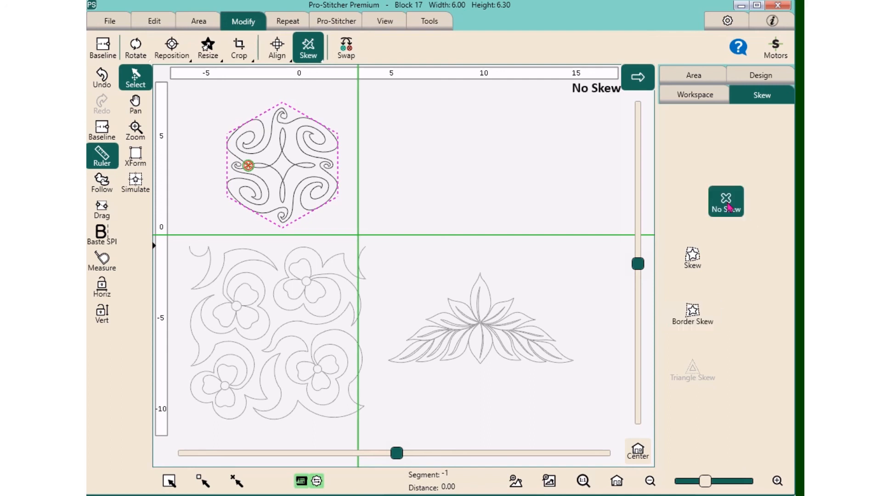
# Fit the Clover Edge to Edge design into the hexagon, comparing Border Skew with Skew, and restore it with No Skew
pyautogui.click(349, 299)
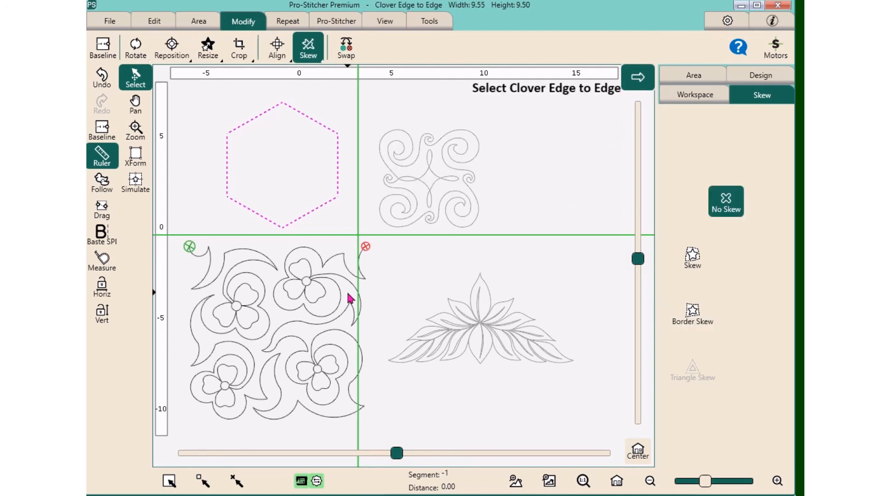
pyautogui.click(699, 319)
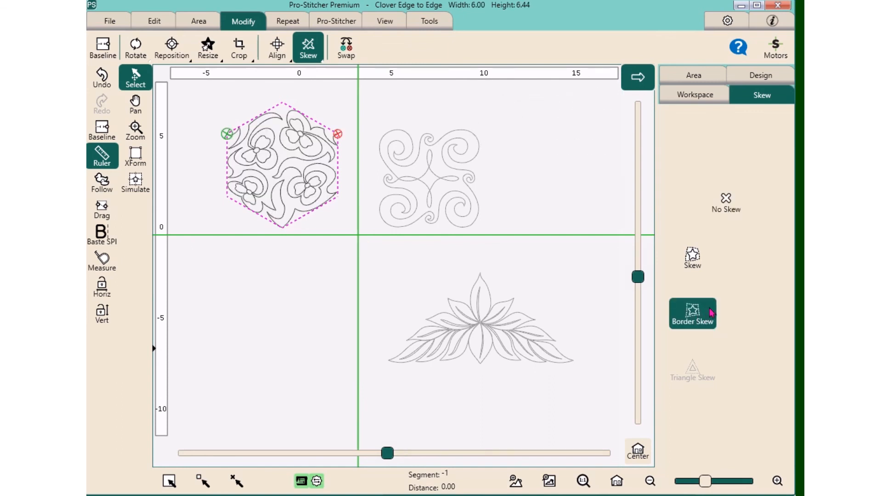
pyautogui.click(693, 258)
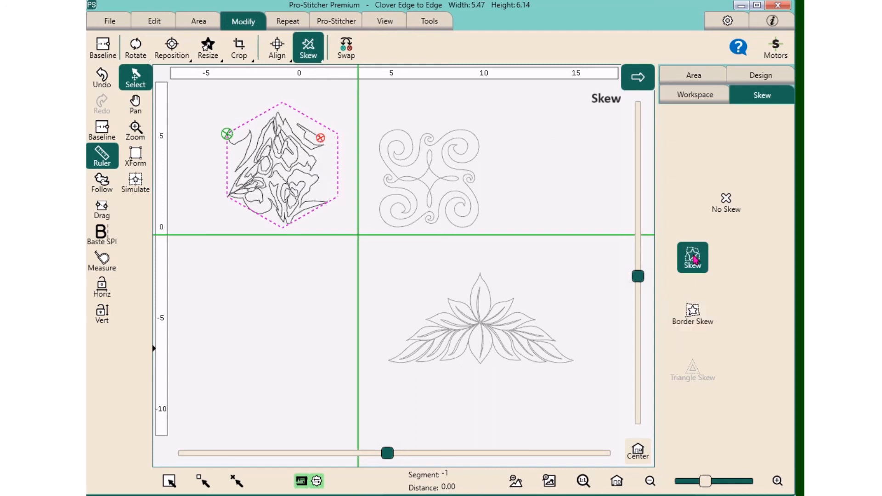
pyautogui.click(693, 311)
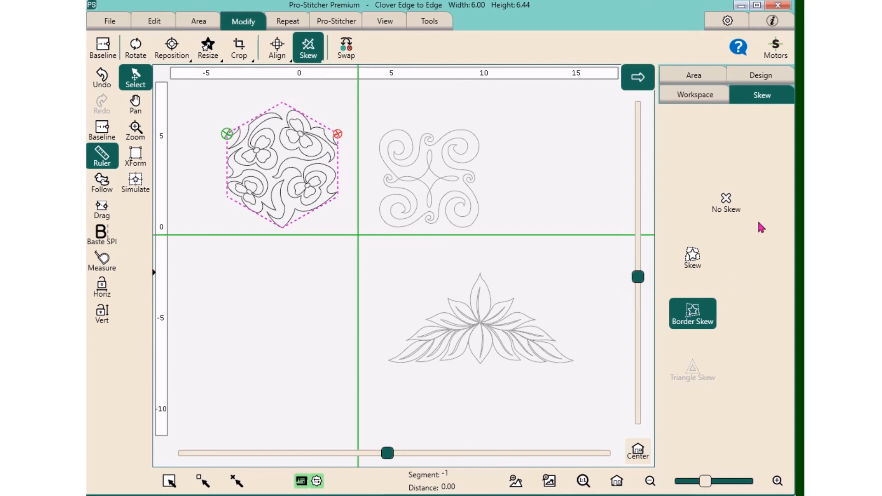
pyautogui.click(725, 200)
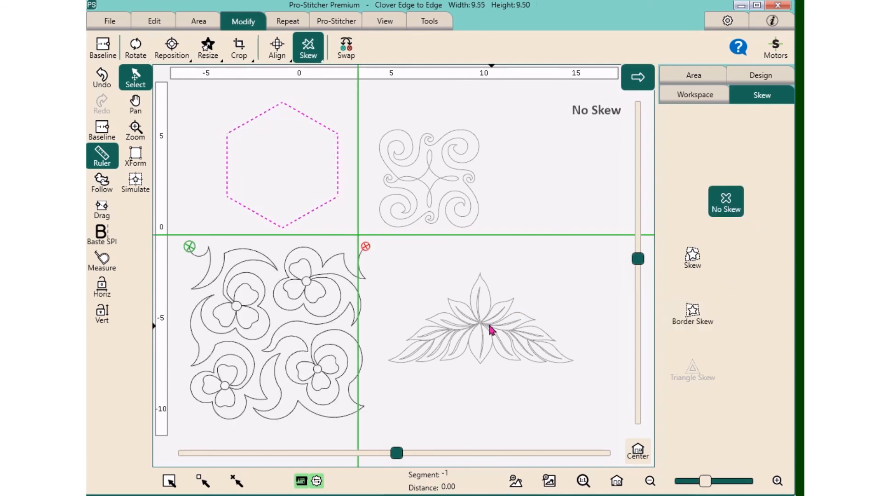
# Clear the hexagon area and turn on simulation of the machine position
pyautogui.click(197, 21)
pyautogui.click(167, 51)
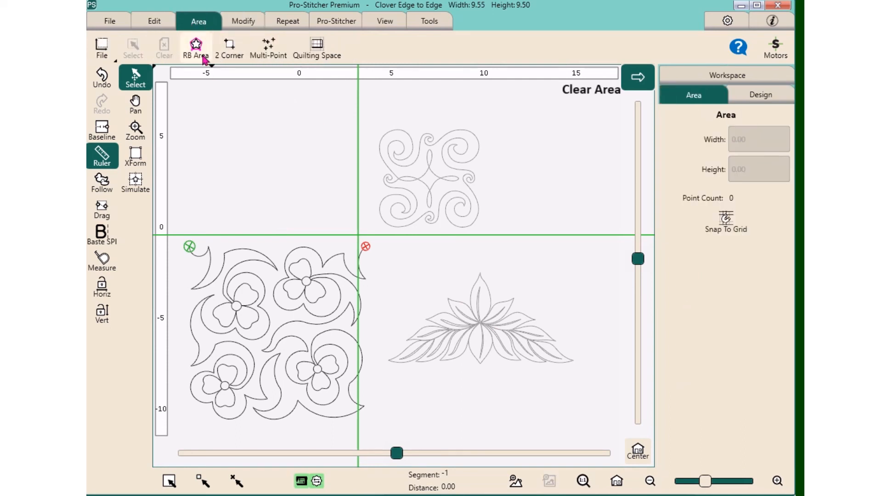
pyautogui.click(135, 181)
pyautogui.click(271, 51)
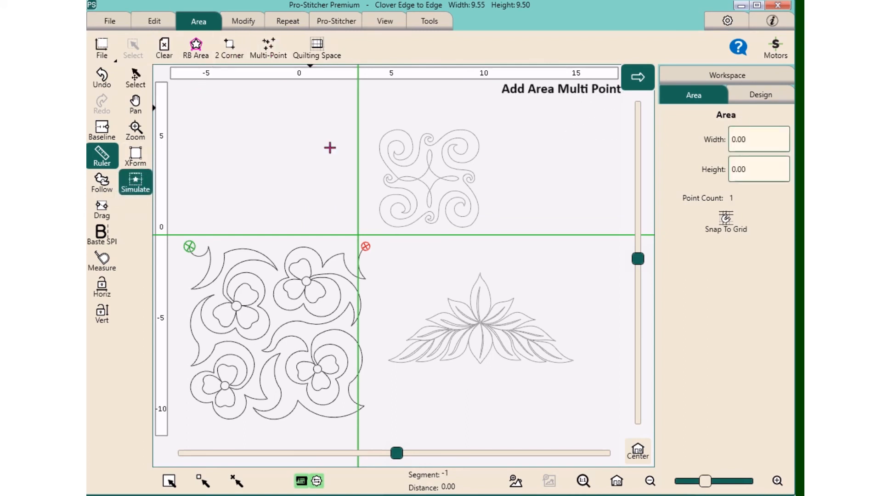
pyautogui.click(358, 235)
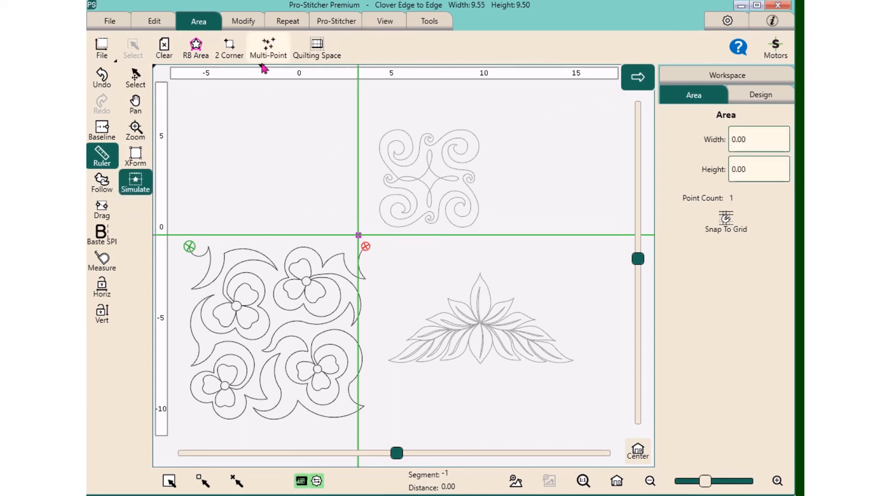
pyautogui.click(167, 48)
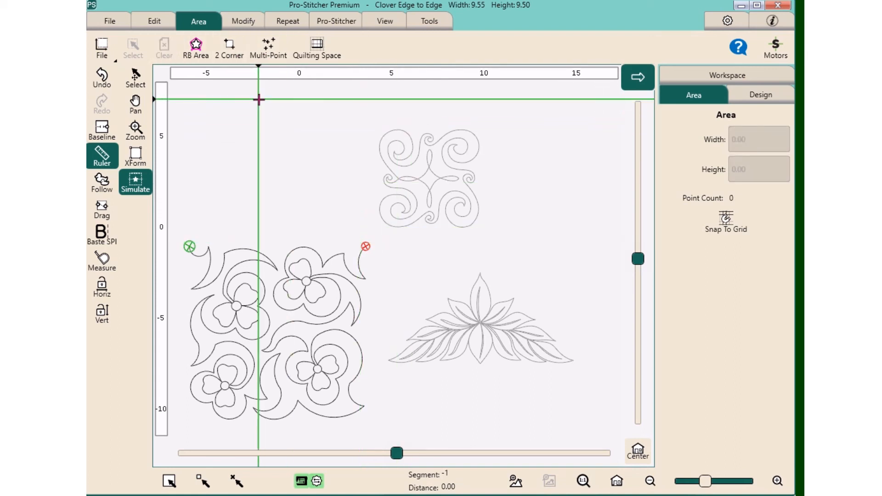
# Create a triangular area about 7.7 wide by 6.3 high above the clover design from three multi-point corners
pyautogui.click(265, 45)
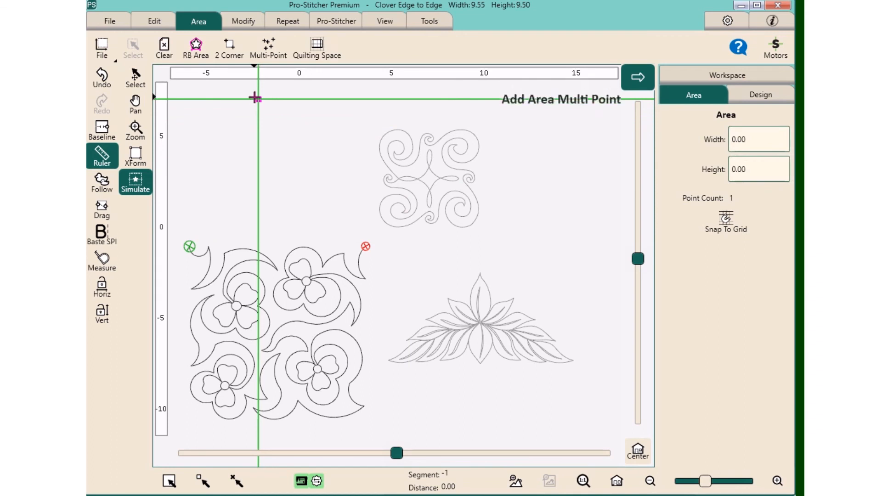
pyautogui.click(182, 209)
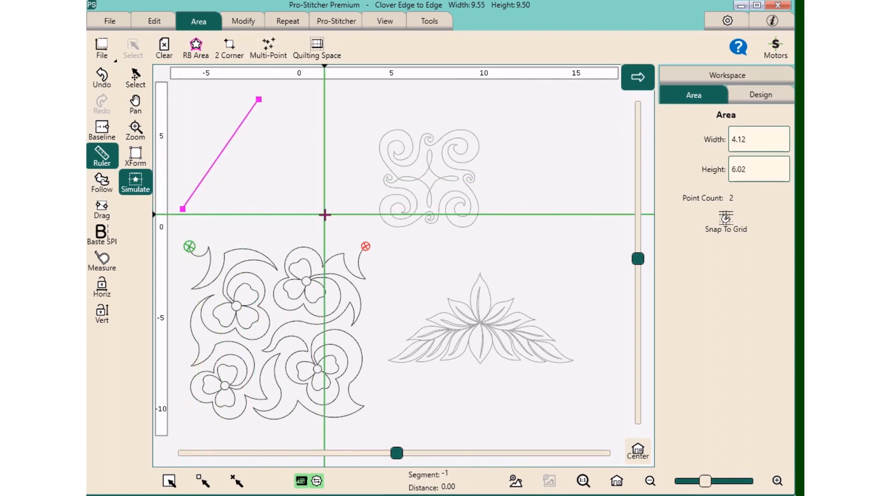
pyautogui.click(268, 46)
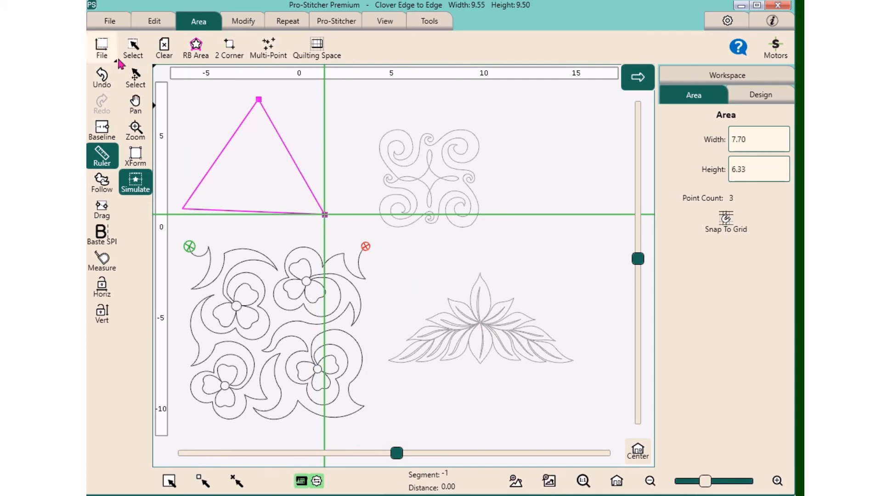
# Select the Leaf Bouquet design and fit it into the triangular area with Triangle Skew
pyautogui.click(132, 48)
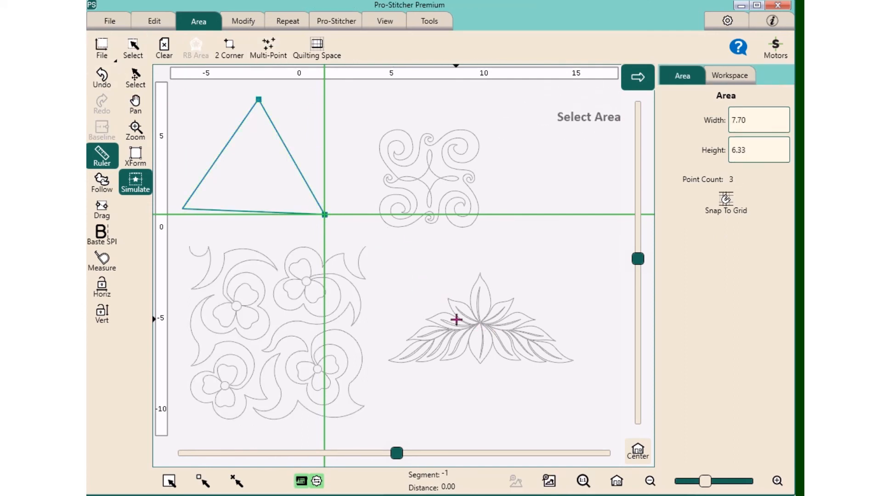
pyautogui.click(244, 26)
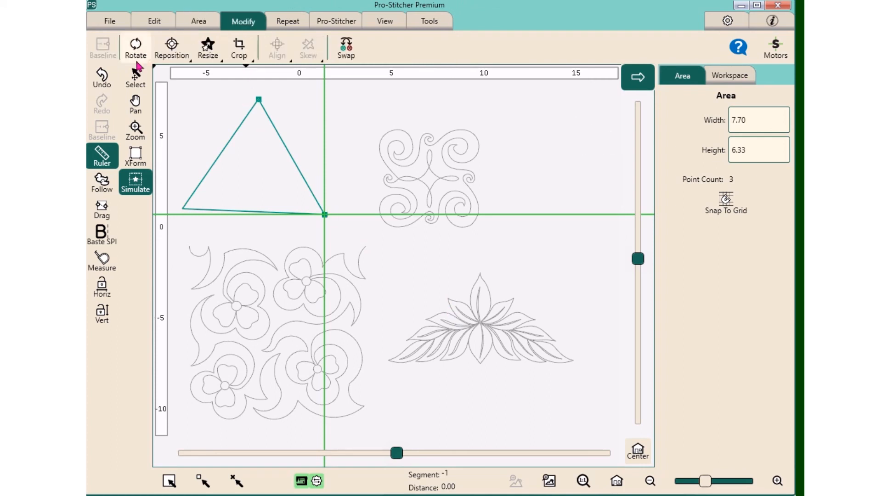
pyautogui.click(507, 331)
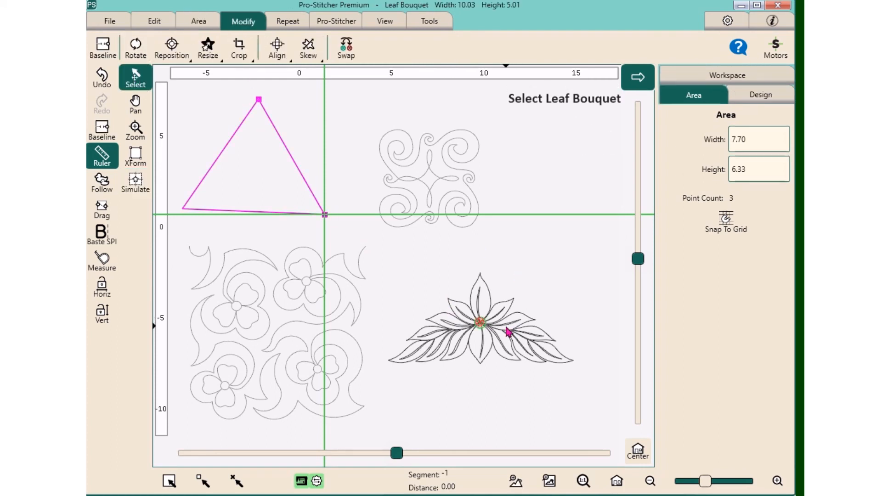
pyautogui.click(304, 47)
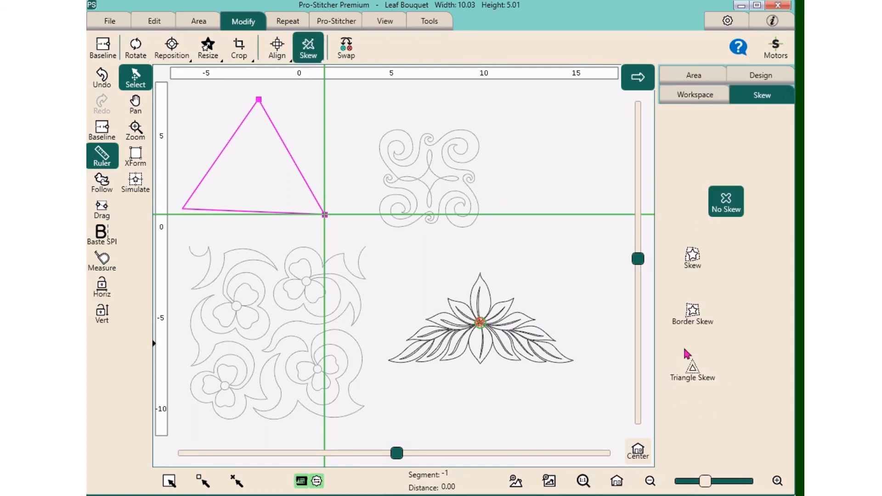
pyautogui.click(694, 376)
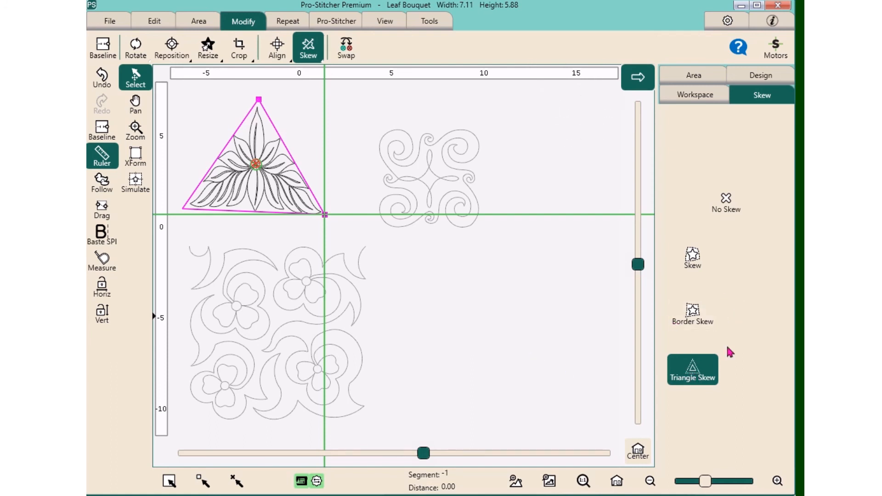
# Close the current workspace and open the saved workspace containing the Repeat Double Swirl design and its border area
pyautogui.click(120, 22)
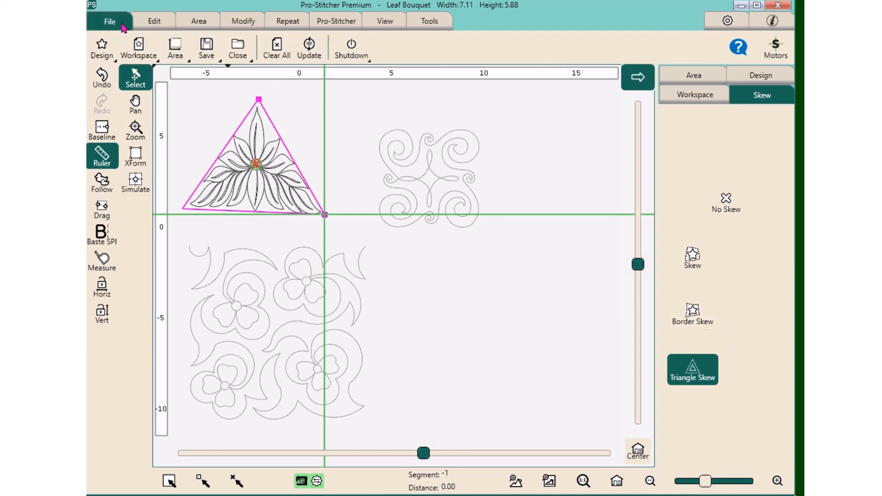
pyautogui.click(138, 43)
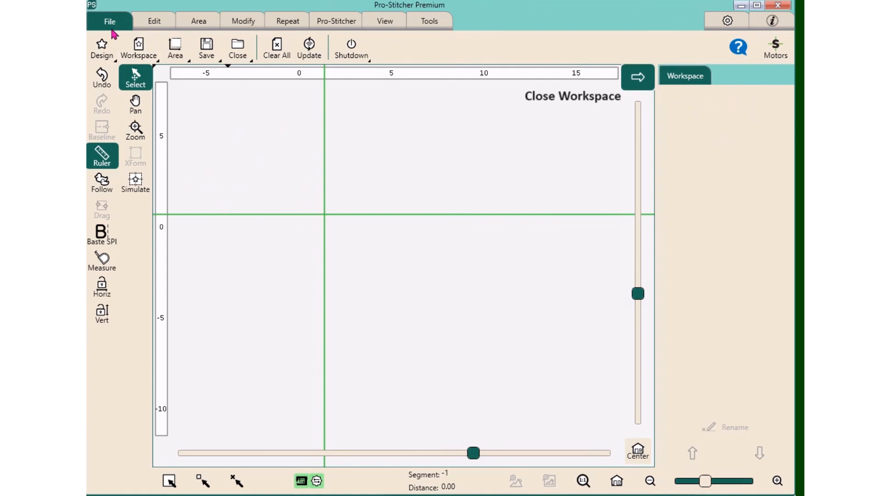
pyautogui.click(139, 44)
pyautogui.click(169, 111)
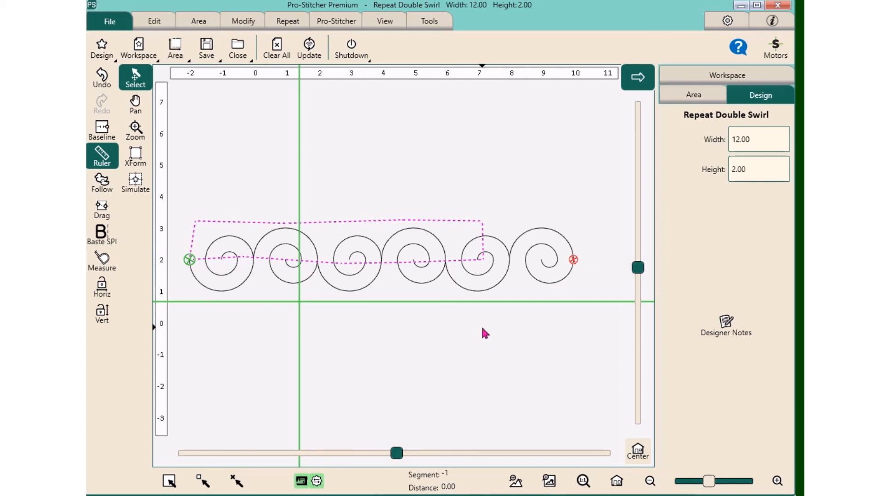
# Apply Border Skew to fit the Repeat Double Swirl design into the uneven border area
pyautogui.click(251, 24)
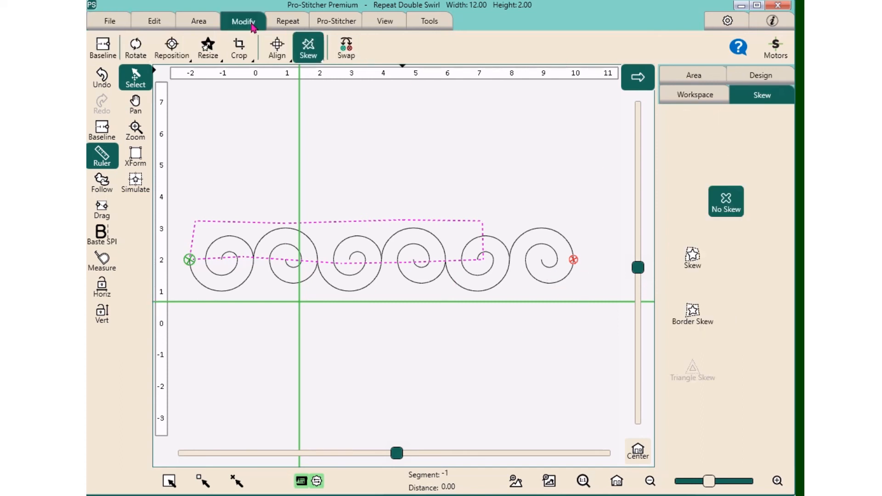
pyautogui.click(683, 323)
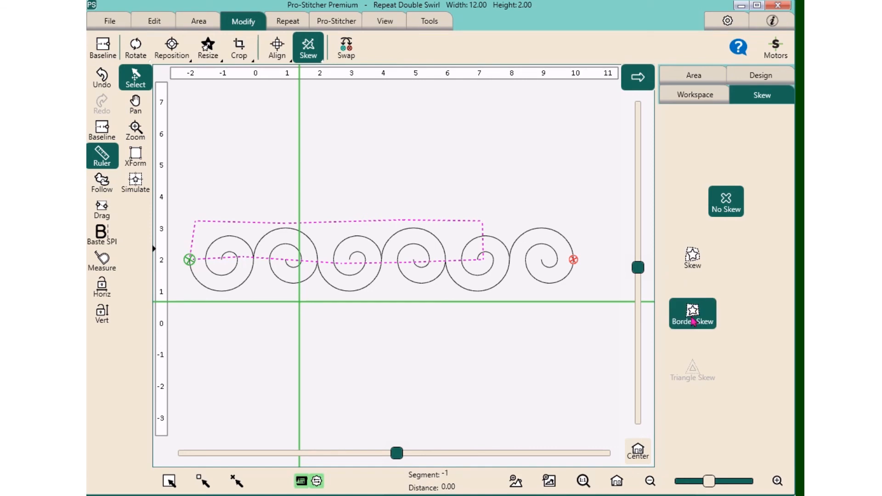